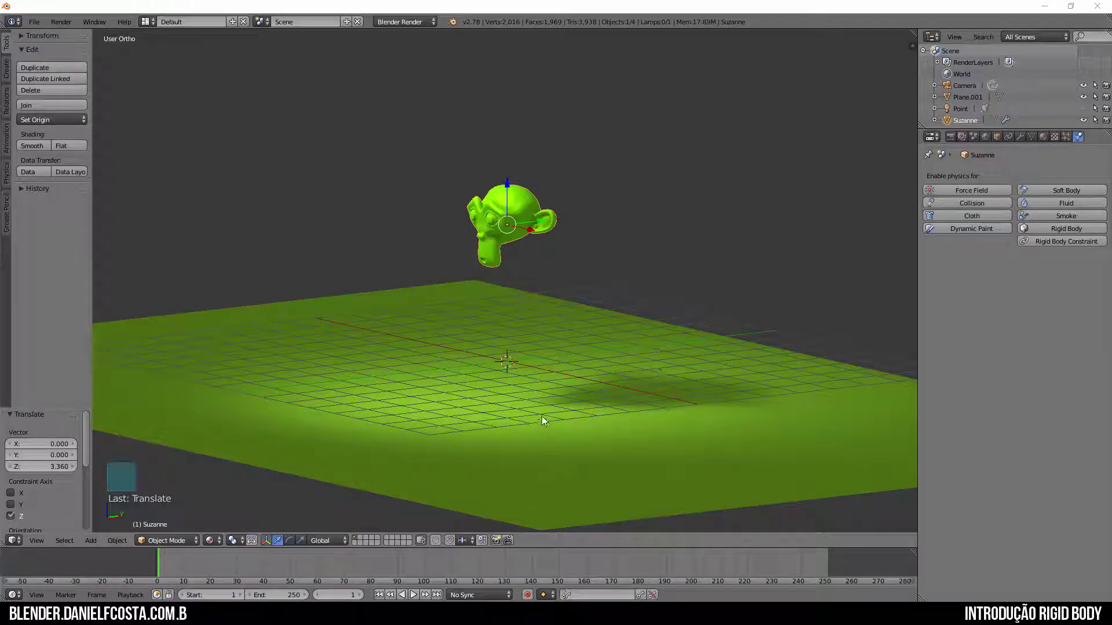
Enable Rigid Body physics of type Active on the Suzanne monkey head
right_click(659, 384)
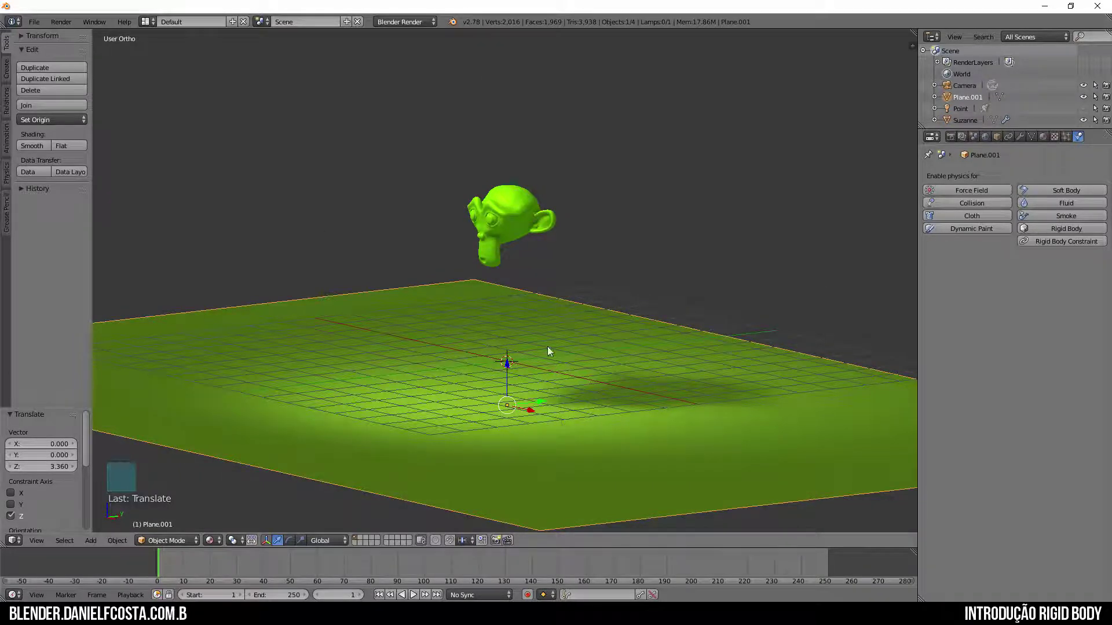
right_click(498, 195)
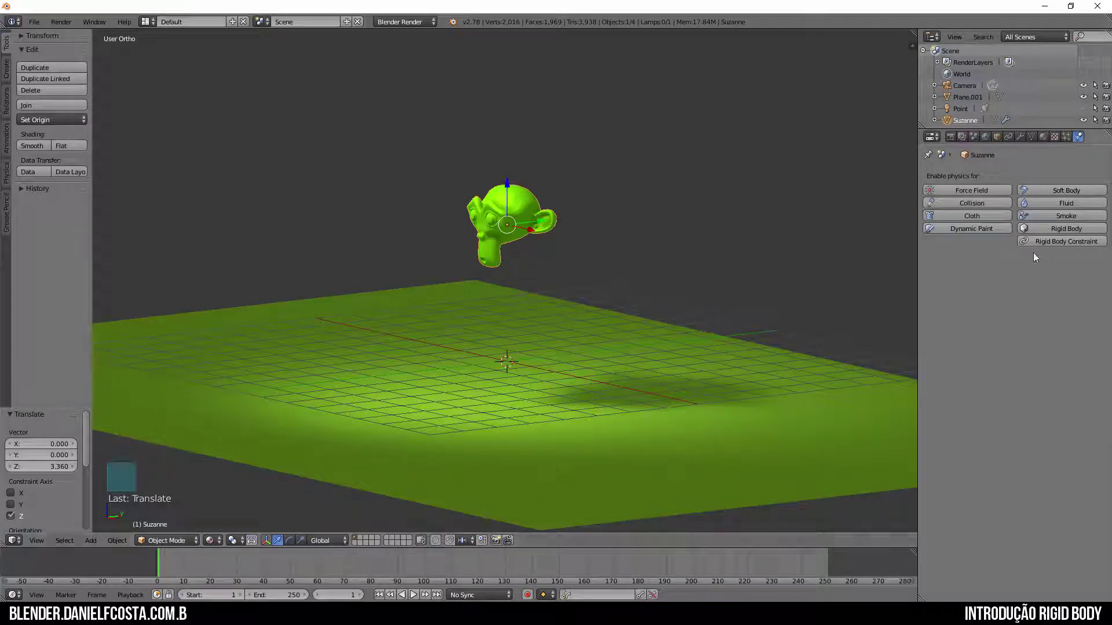
click(1069, 228)
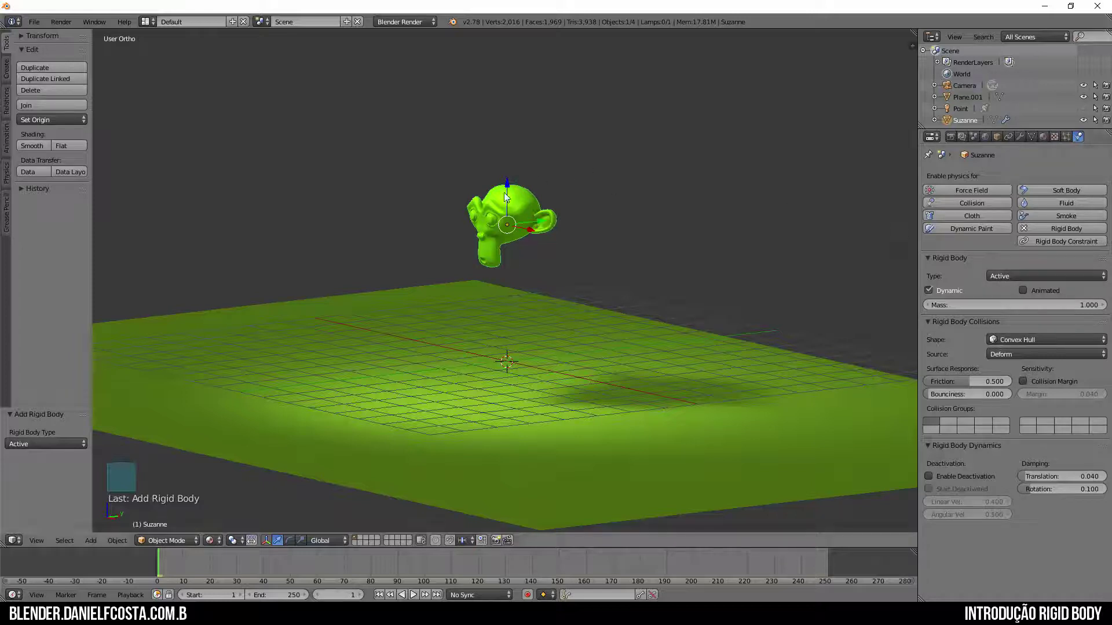
Add Rigid Body physics to the ground plane with type Passive, and play the simulation
right_click(592, 323)
click(1085, 227)
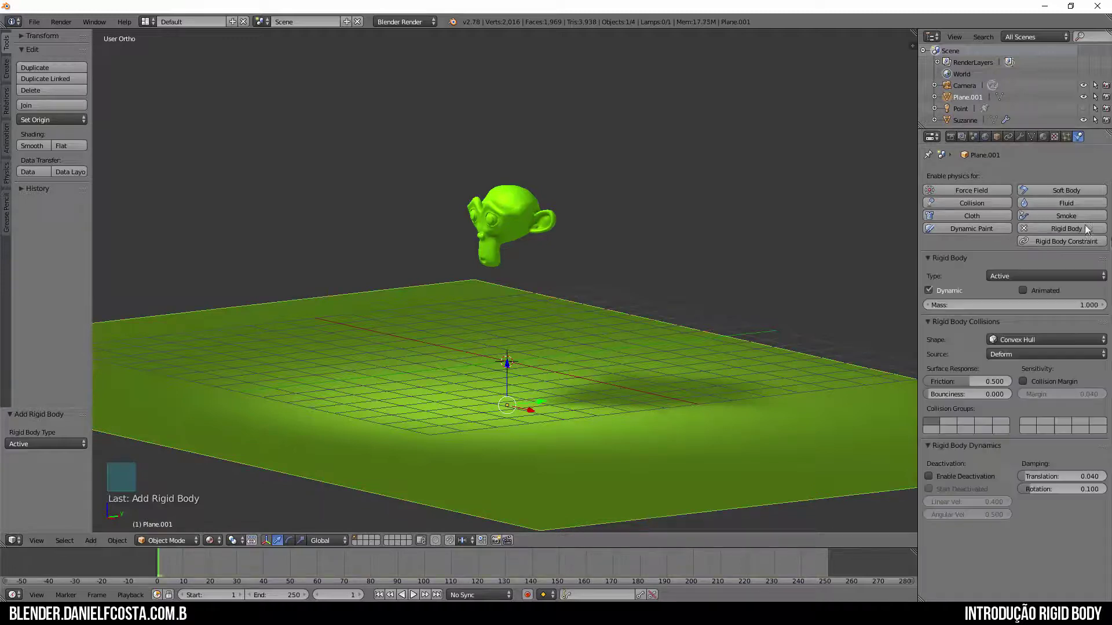
click(1014, 272)
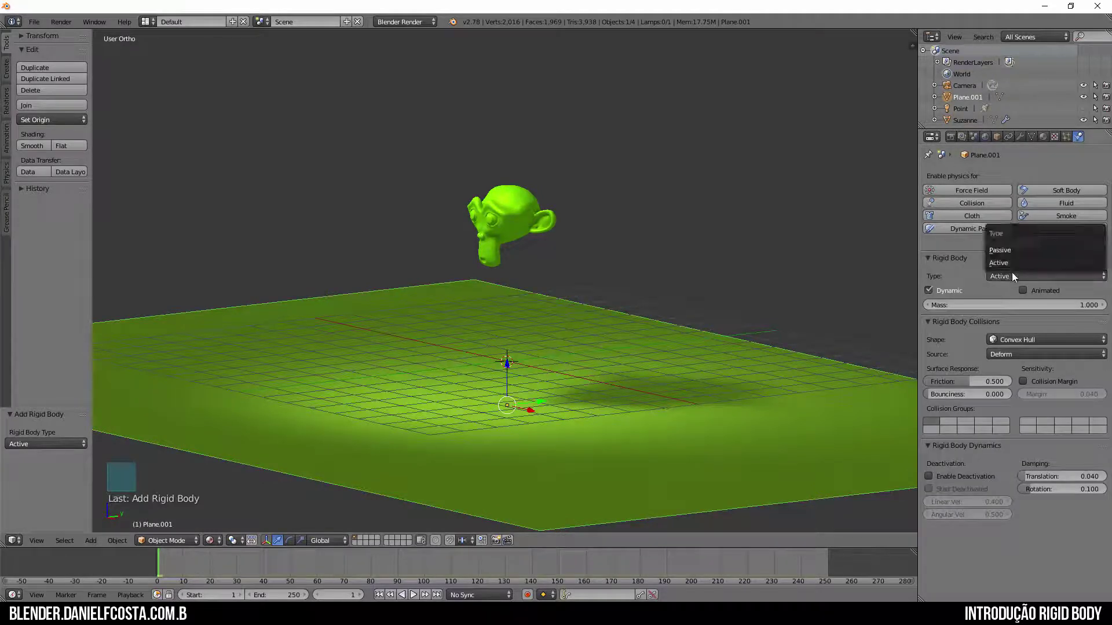
click(991, 254)
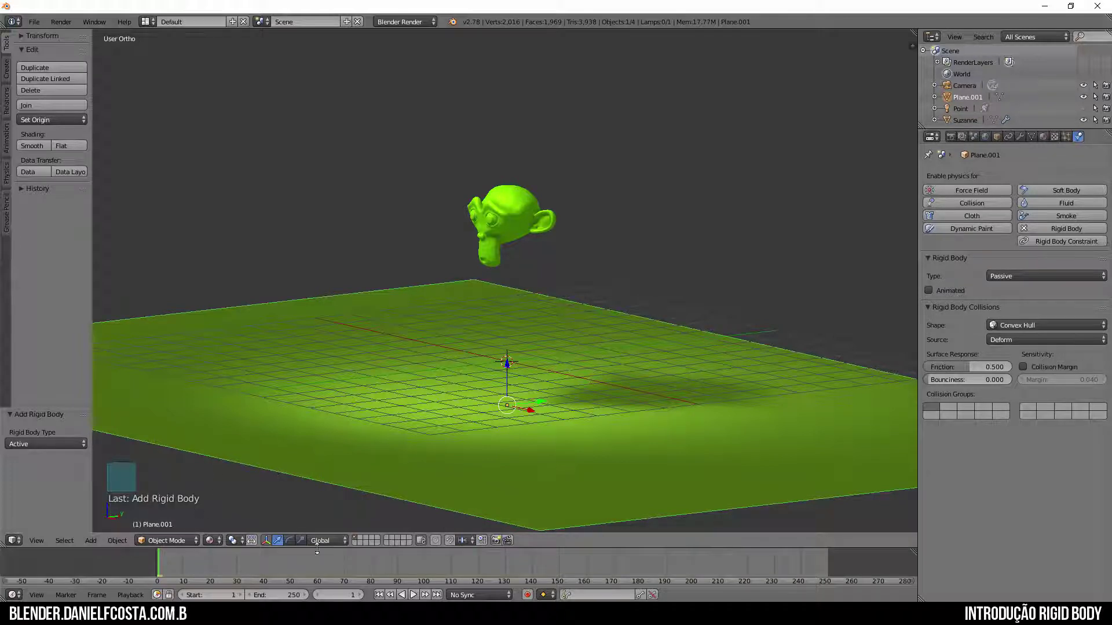
click(413, 595)
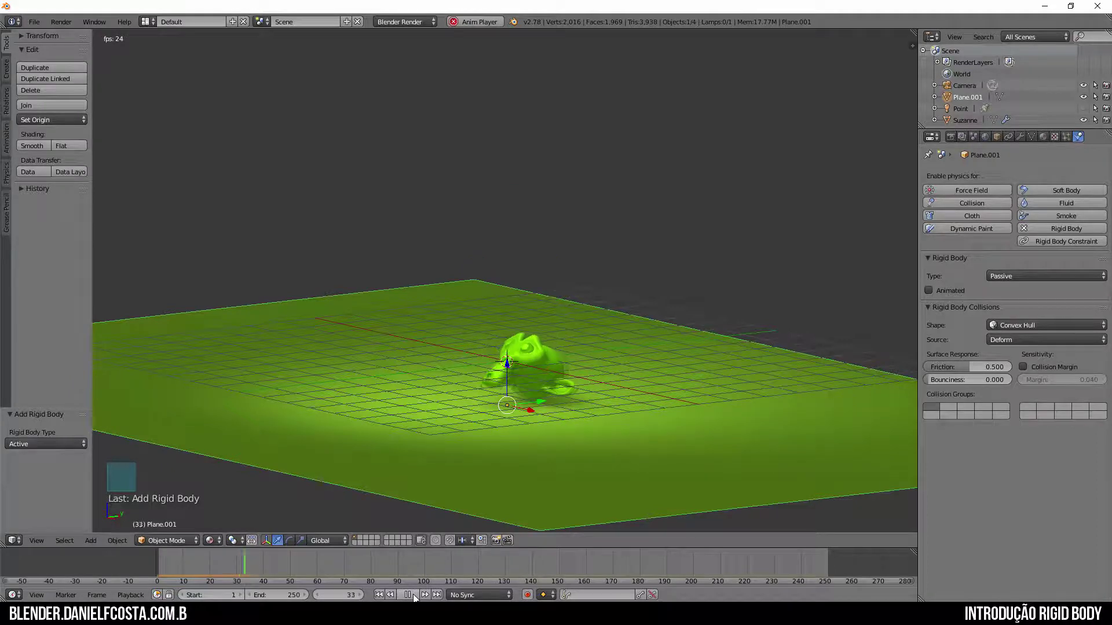
key(Escape)
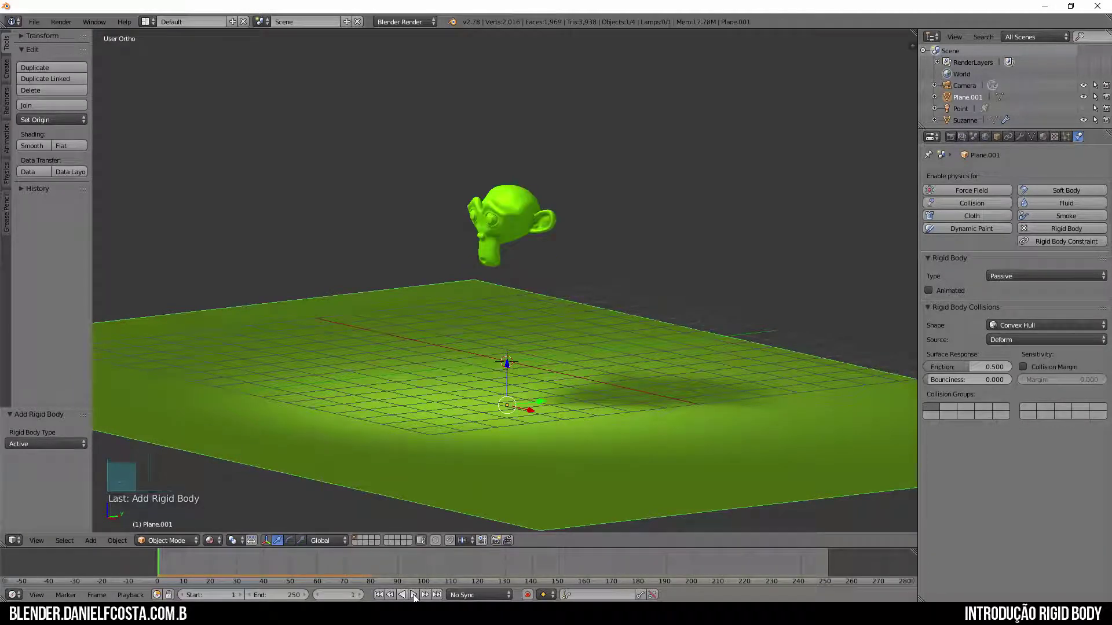
Duplicate the monkey head upward along Z and shift the copy about -0.85 along X
right_click(508, 227)
key(shift+d)
key(z)
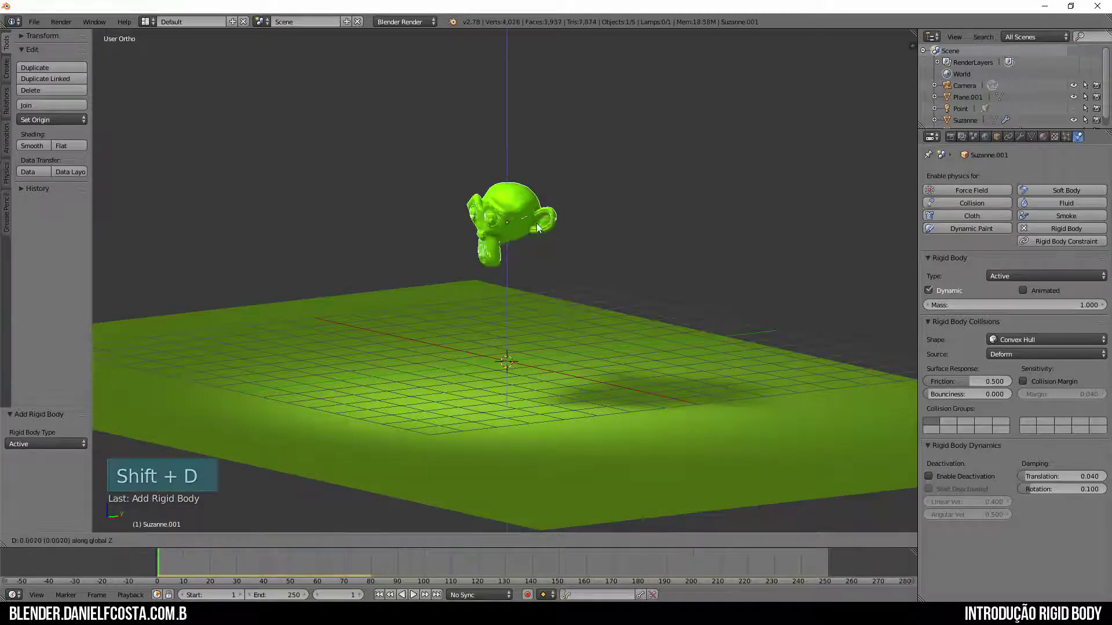
click(527, 162)
key(g)
key(x)
click(501, 157)
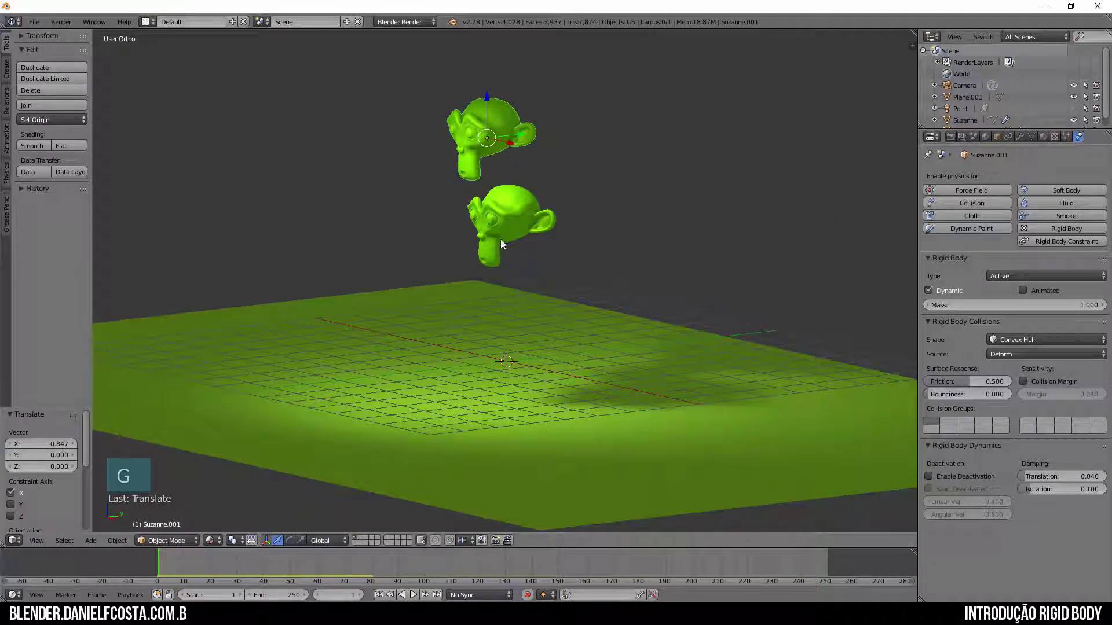
Play the simulation of both monkey heads, check frame 128, and return the timeline to frame 1
click(415, 596)
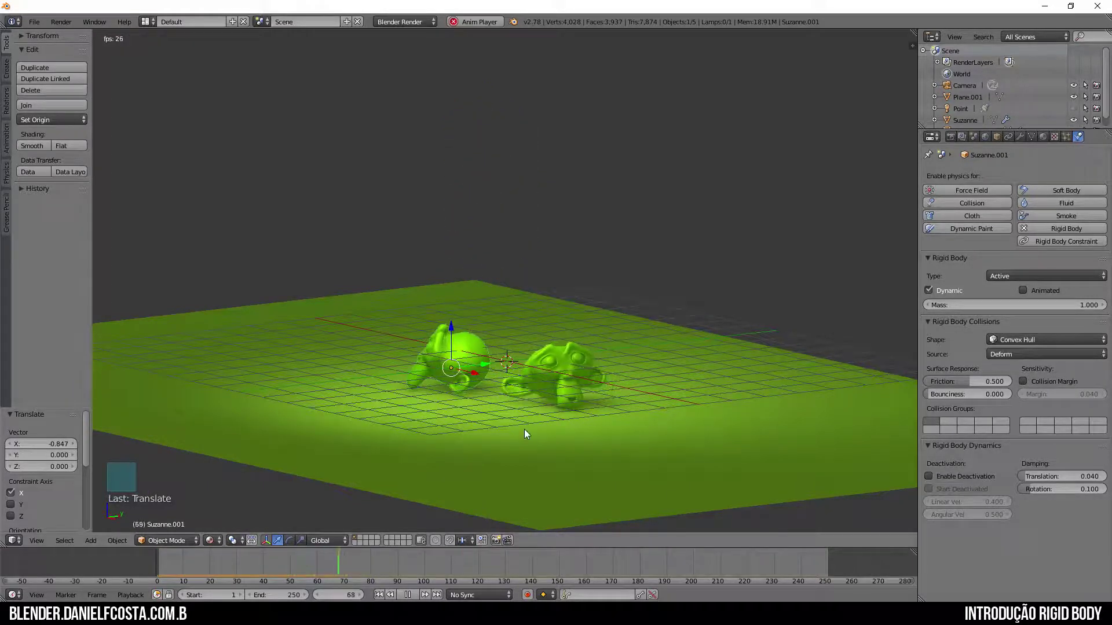
key(Escape)
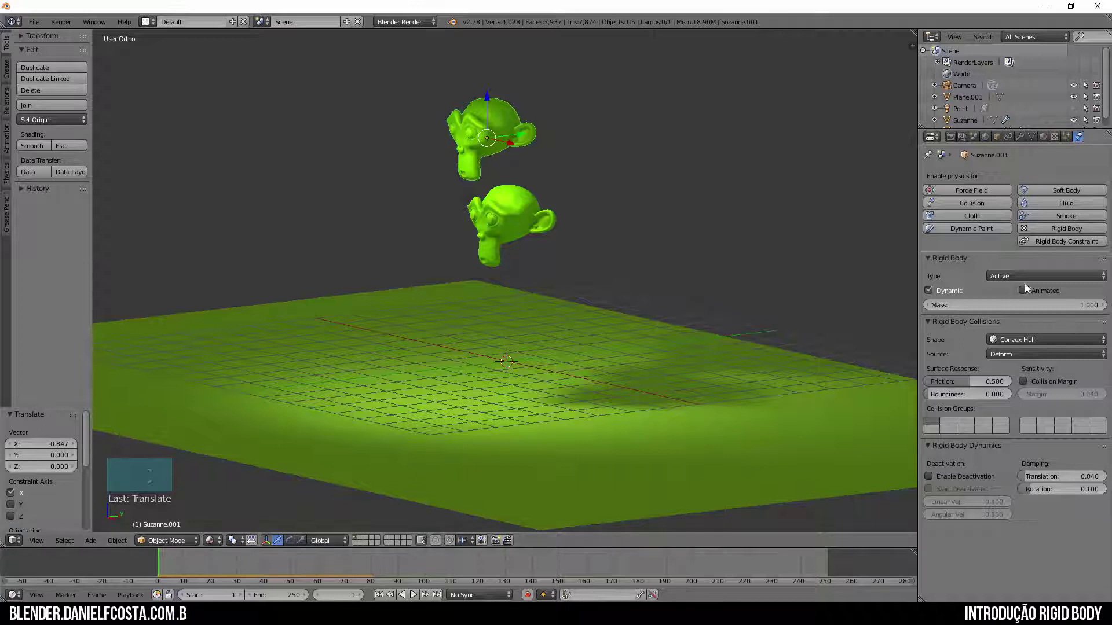
right_click(511, 200)
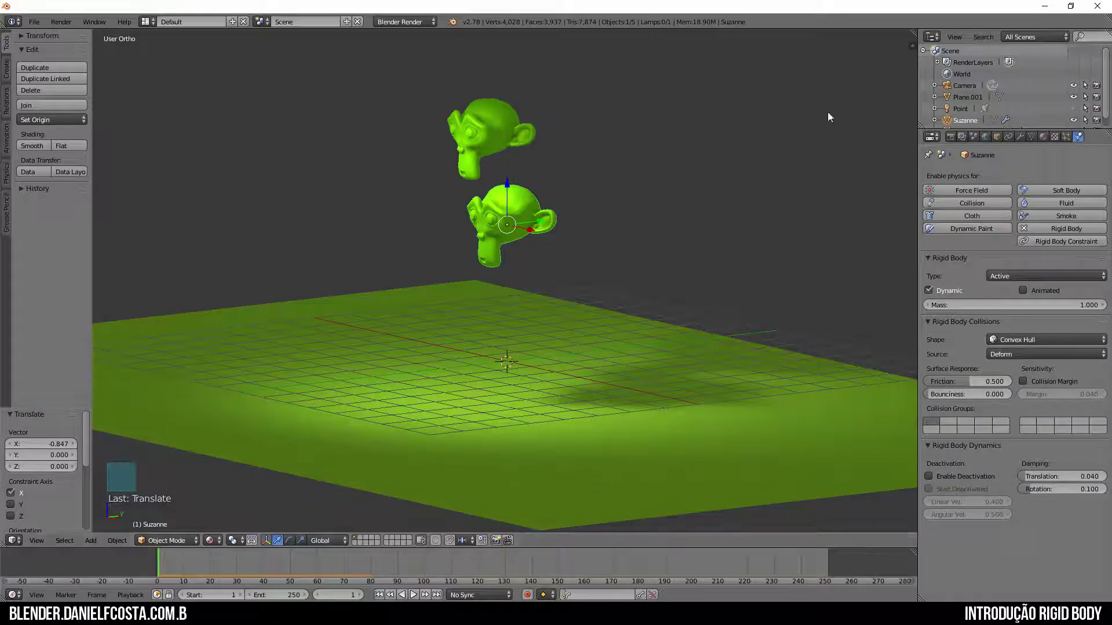
click(499, 568)
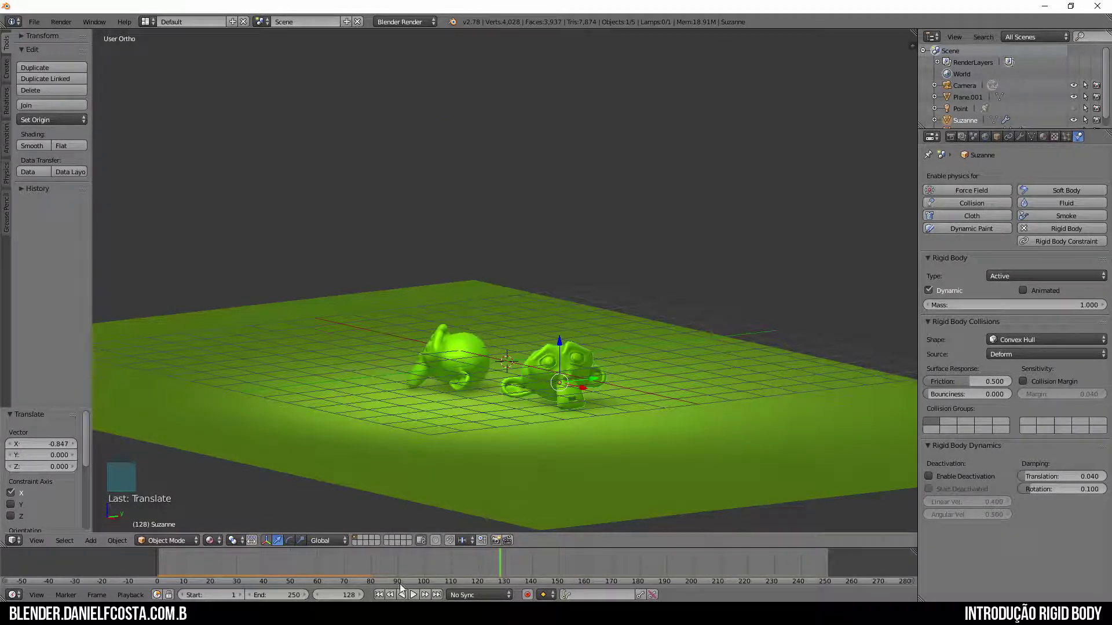
key(alt+a)
key(Escape)
click(339, 595)
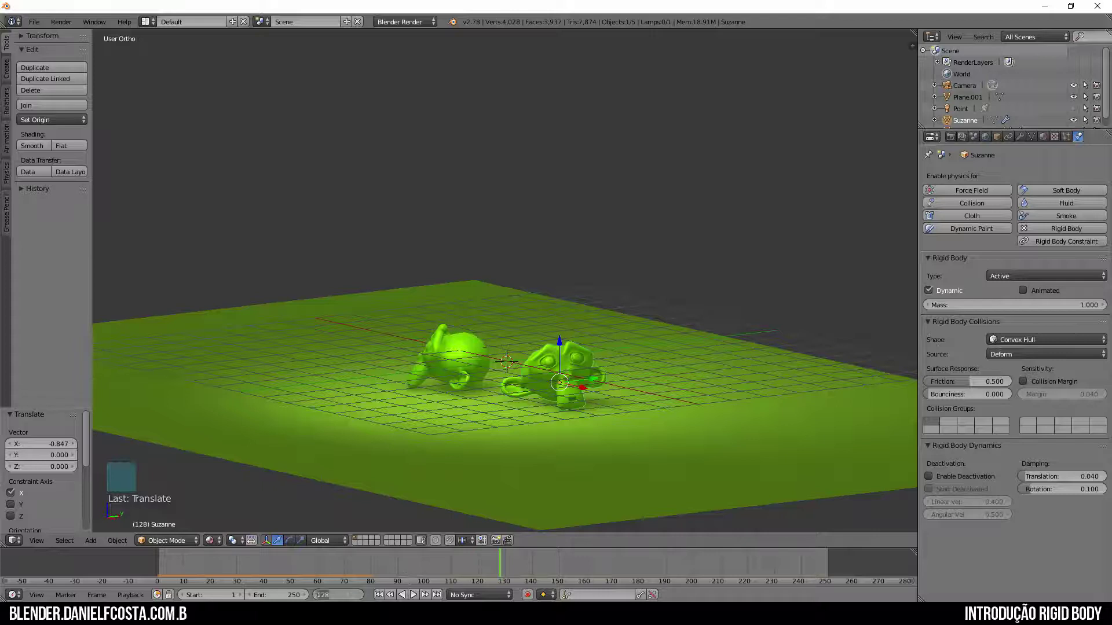
text(1)
key(Return)
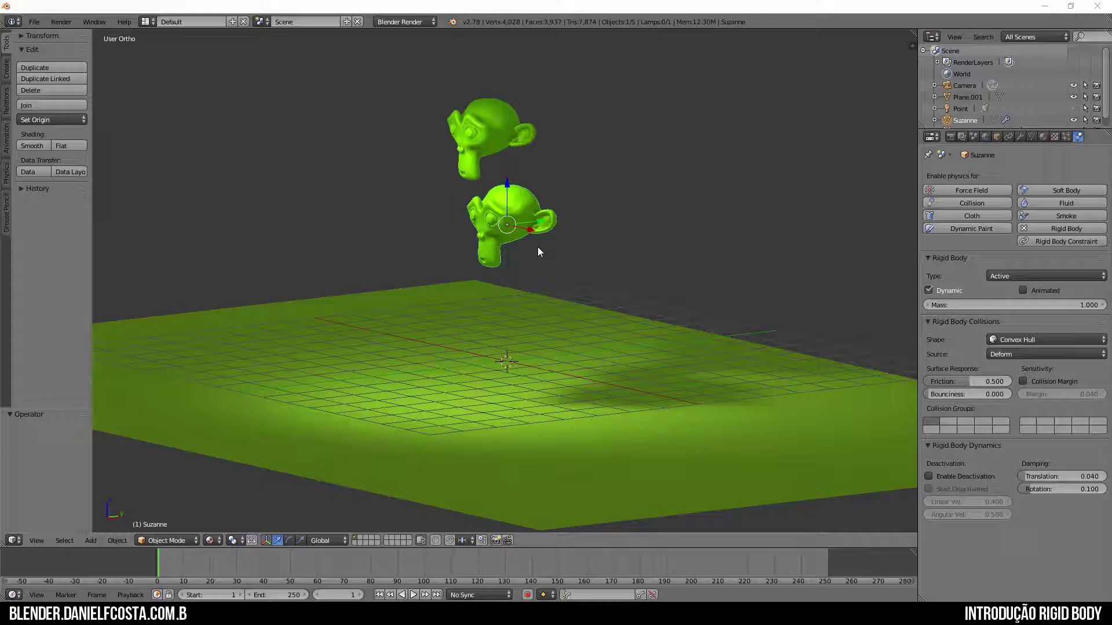
Set the lower monkey head's rigid body friction to 0 and play the simulation
double_click(952, 381)
text(0)
key(Return)
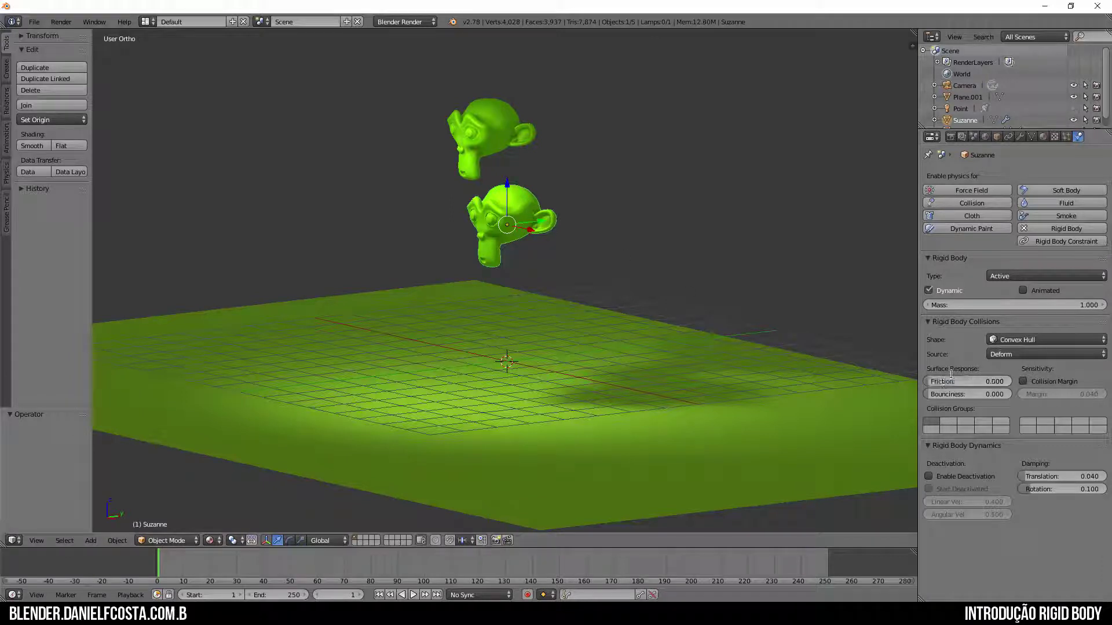
key(alt+a)
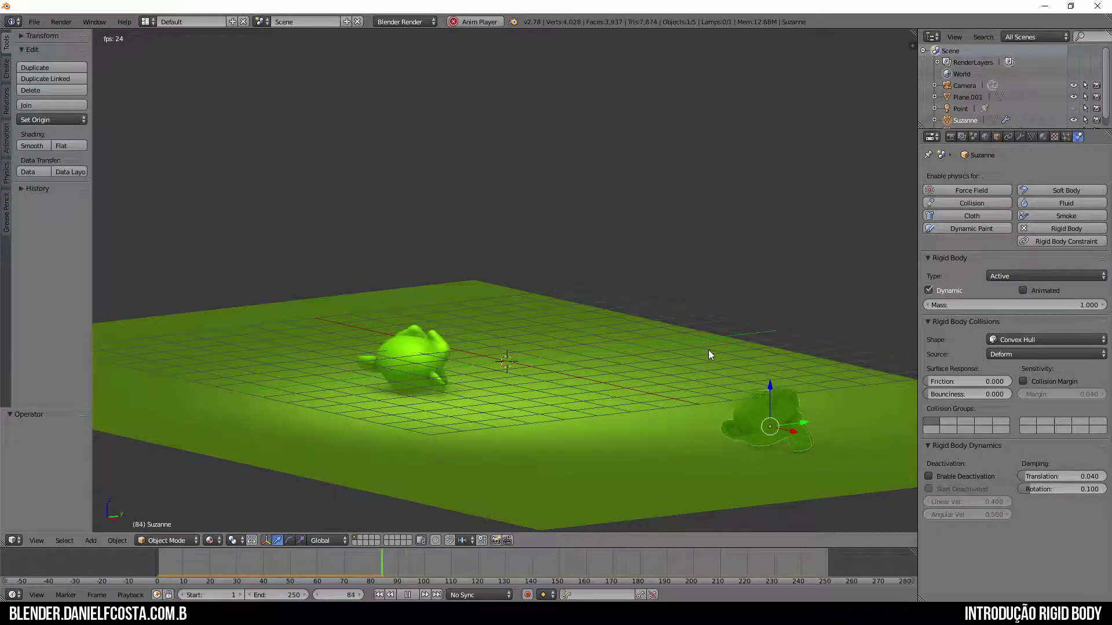
key(Escape)
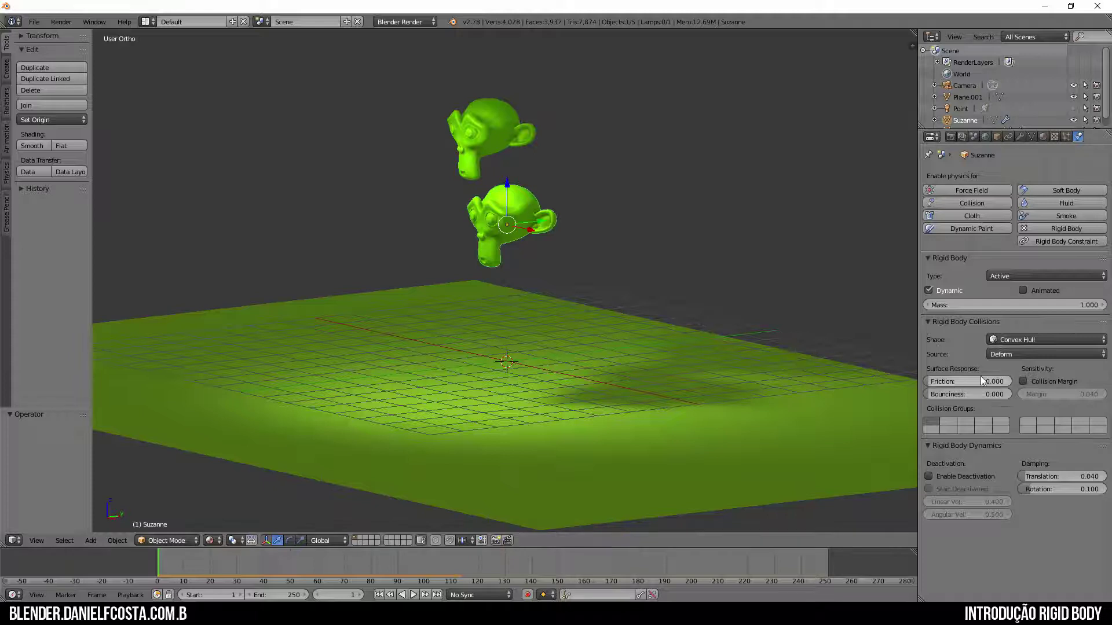
Set the lower monkey head's rigid body friction to 1 and play the simulation
drag(981, 380, 1083, 381)
key(alt+a)
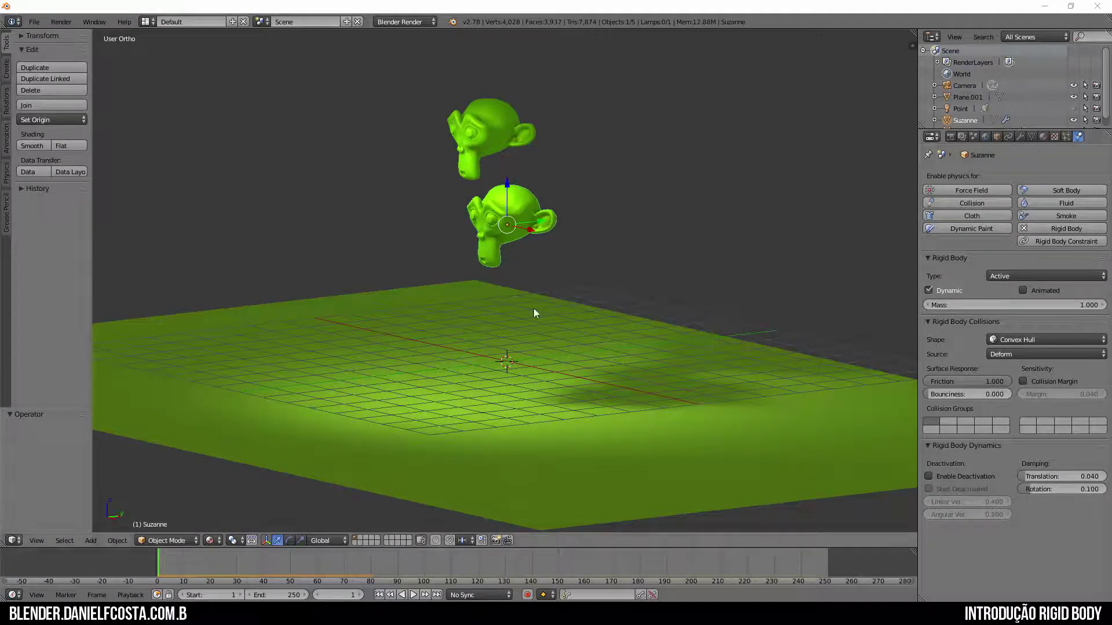
key(alt+a)
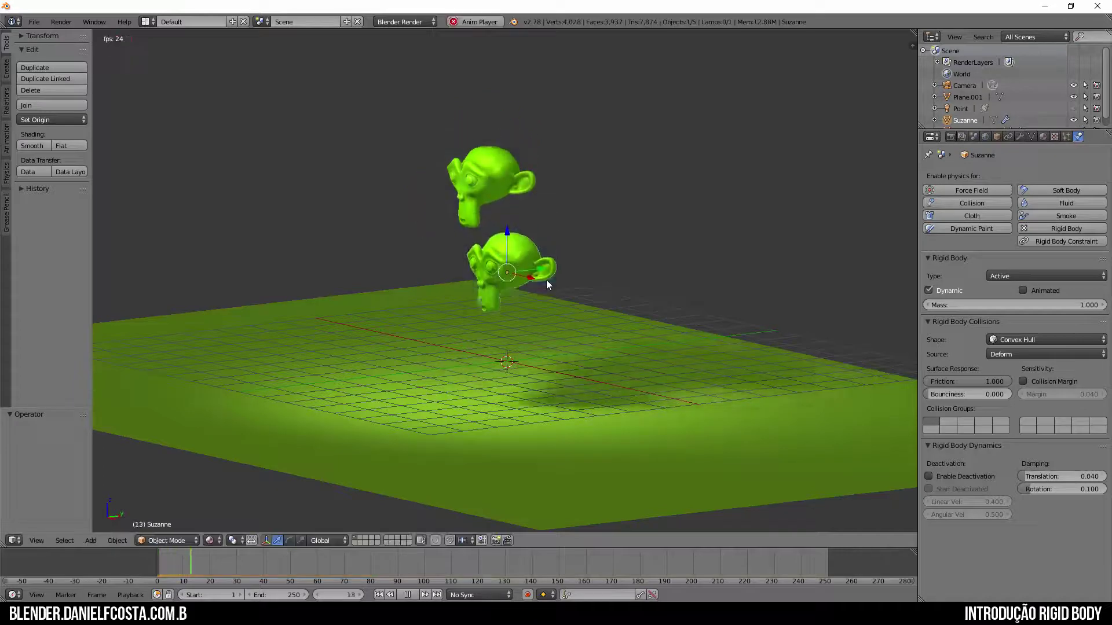
key(Escape)
Set the lower monkey head's bounciness to 1
click(981, 394)
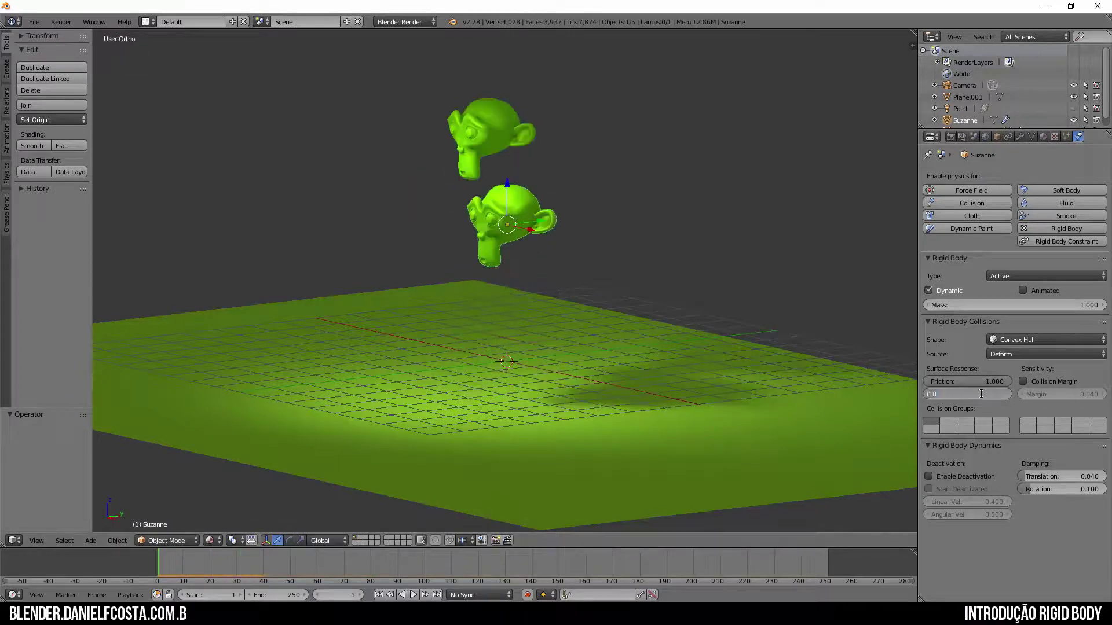
text(1)
key(Return)
Set the ground plane's bounciness to 1 and play the simulation
right_click(306, 323)
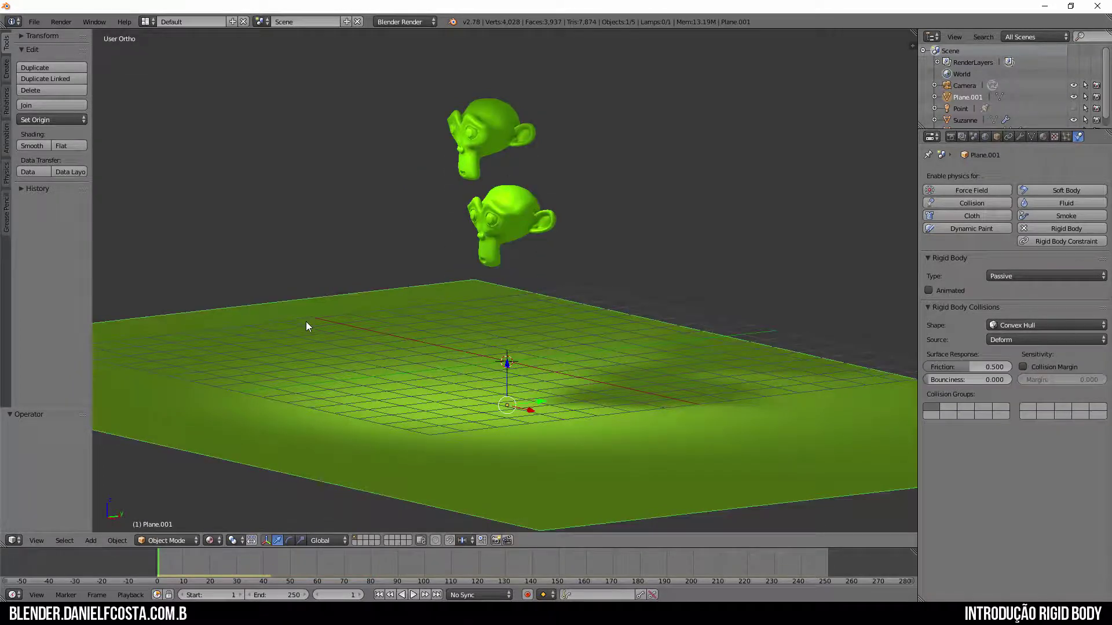
click(961, 381)
text(1)
key(Return)
key(alt+a)
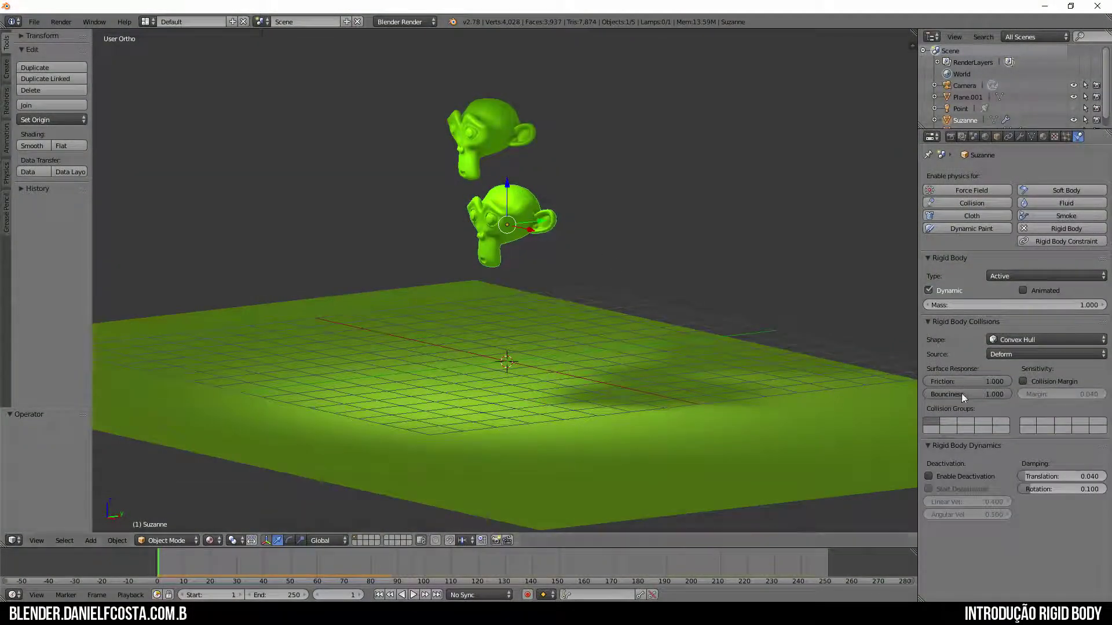
Set the ground plane's bounciness to 0 and replay the simulation
right_click(620, 370)
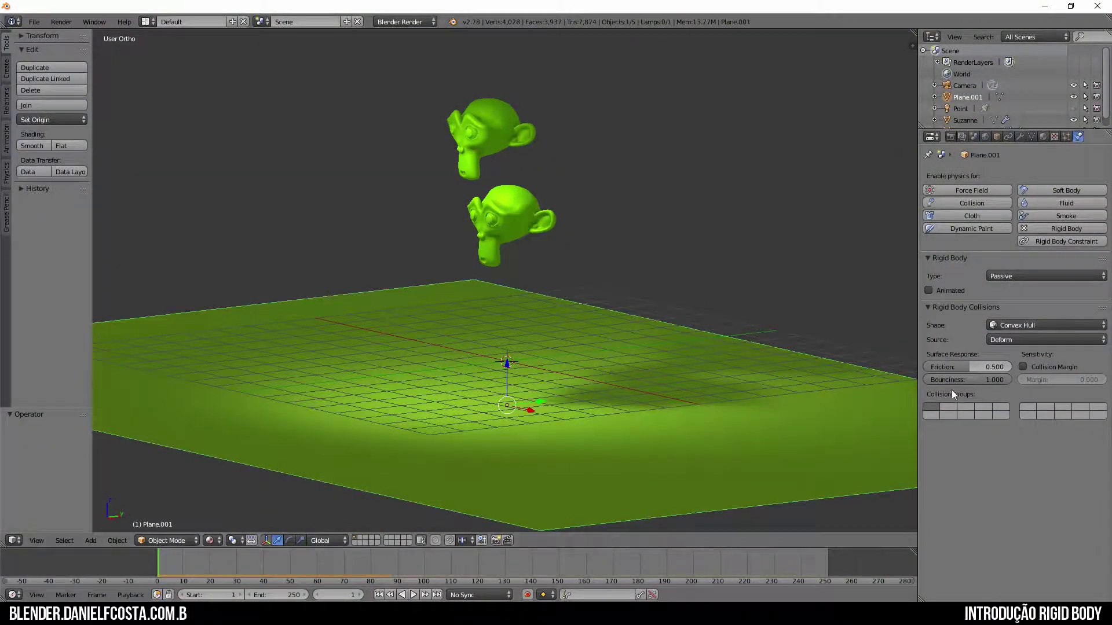
double_click(997, 379)
text(0)
key(Return)
key(alt+a)
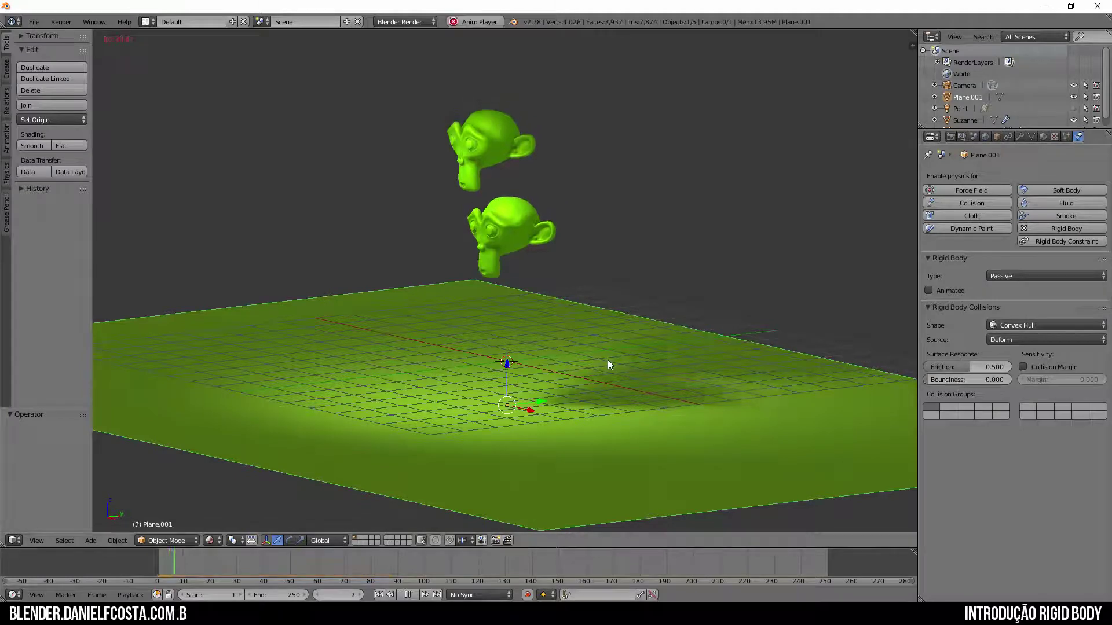
key(Escape)
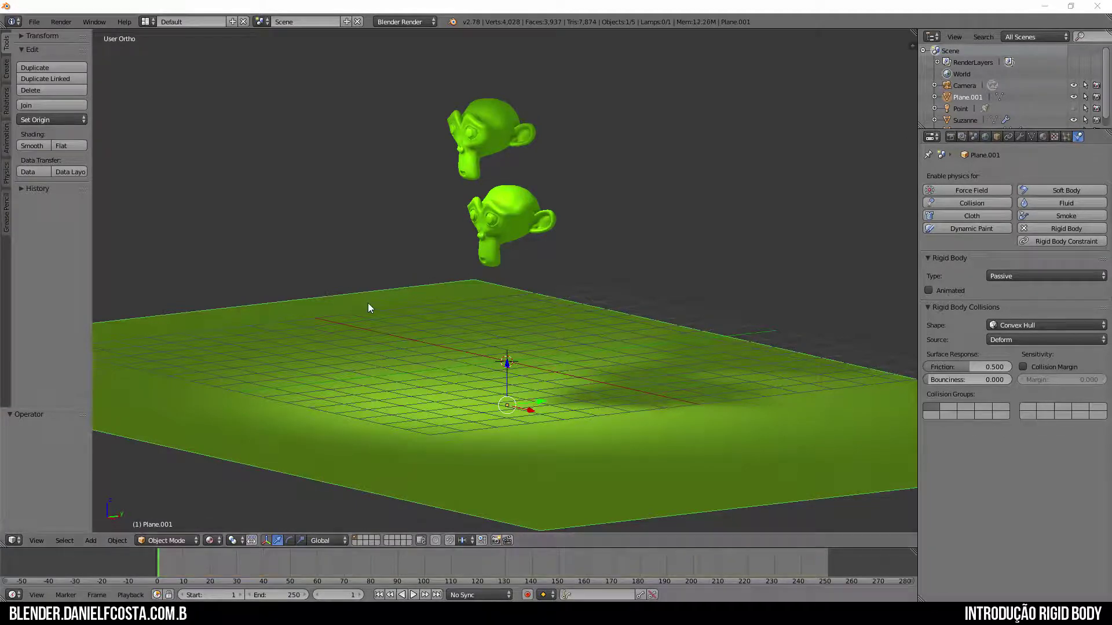
Set the lower monkey head's collision shape to Sphere, inspect its collision outline, and play the simulation
middle_drag(492, 310, 519, 325)
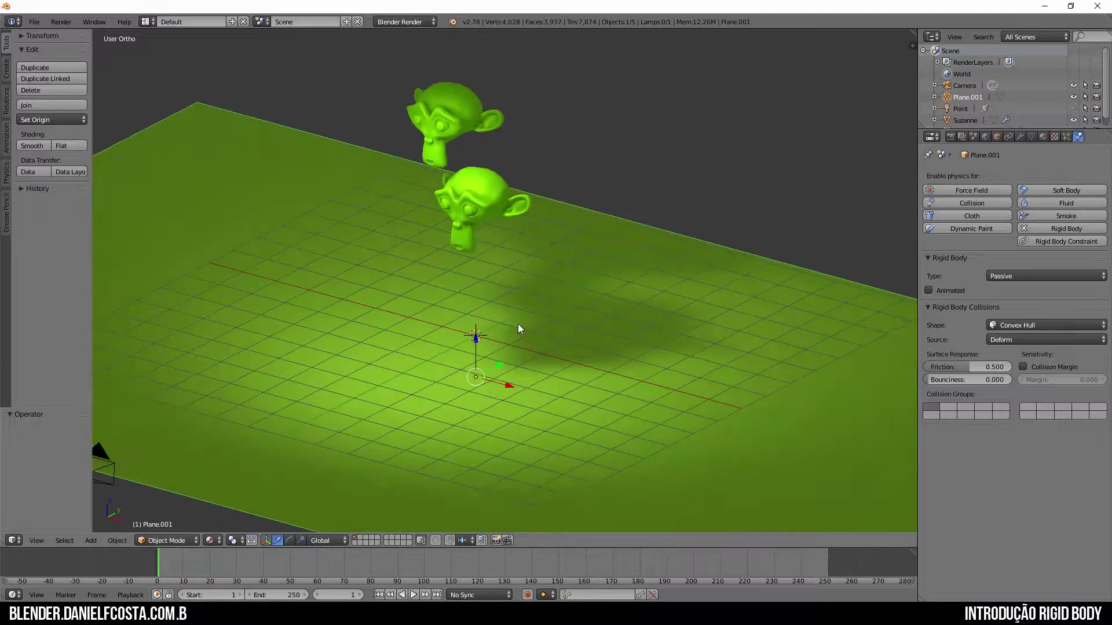
right_click(477, 215)
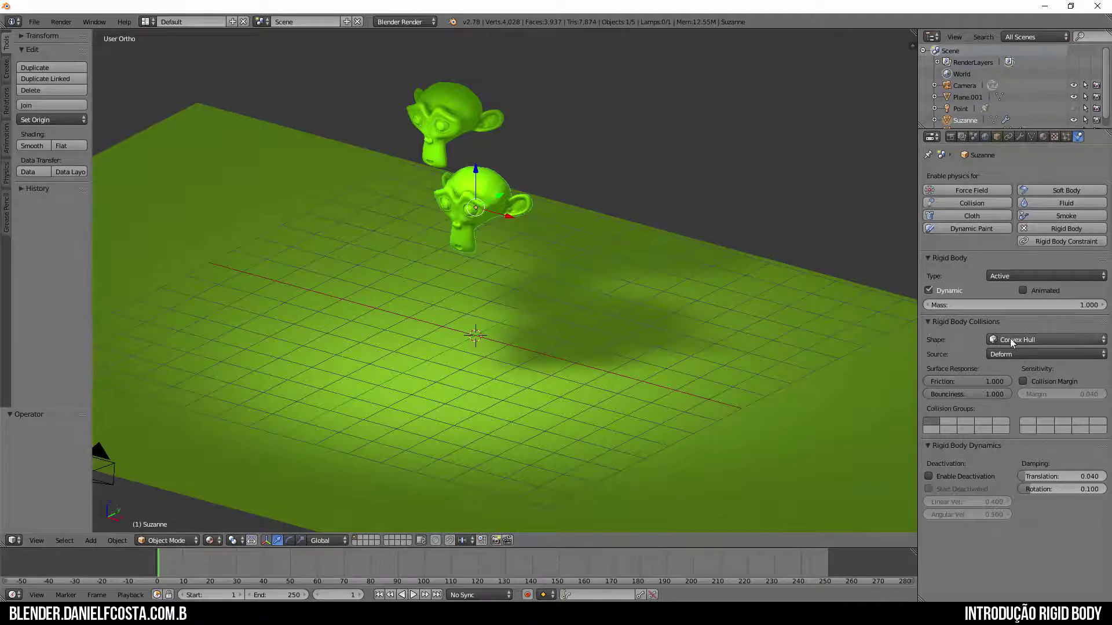
click(1041, 340)
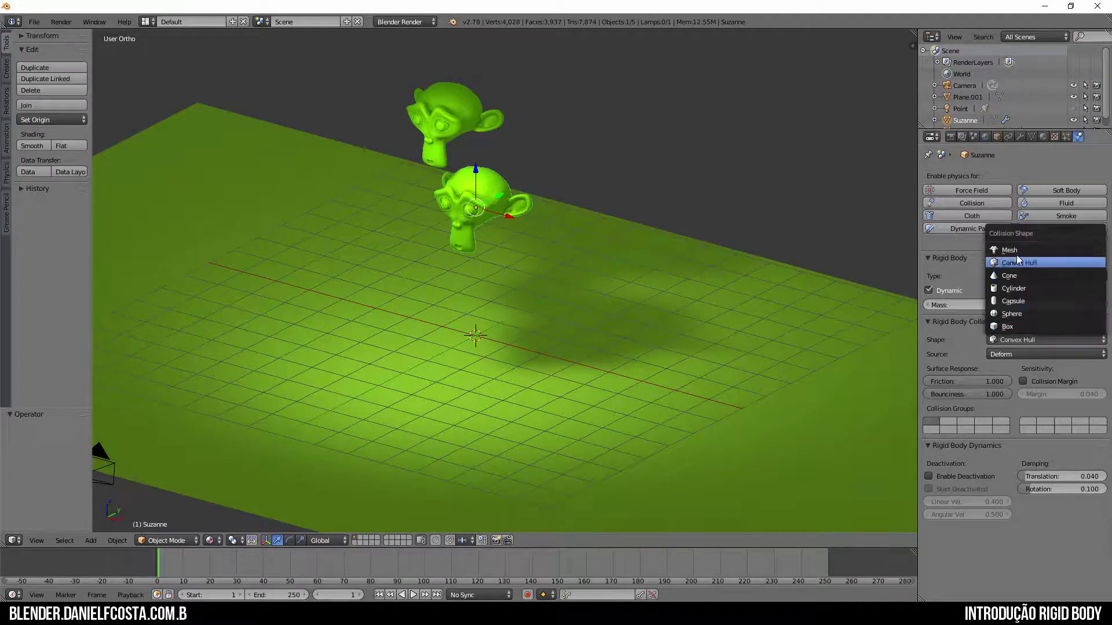
click(1021, 314)
middle_drag(543, 310, 626, 258)
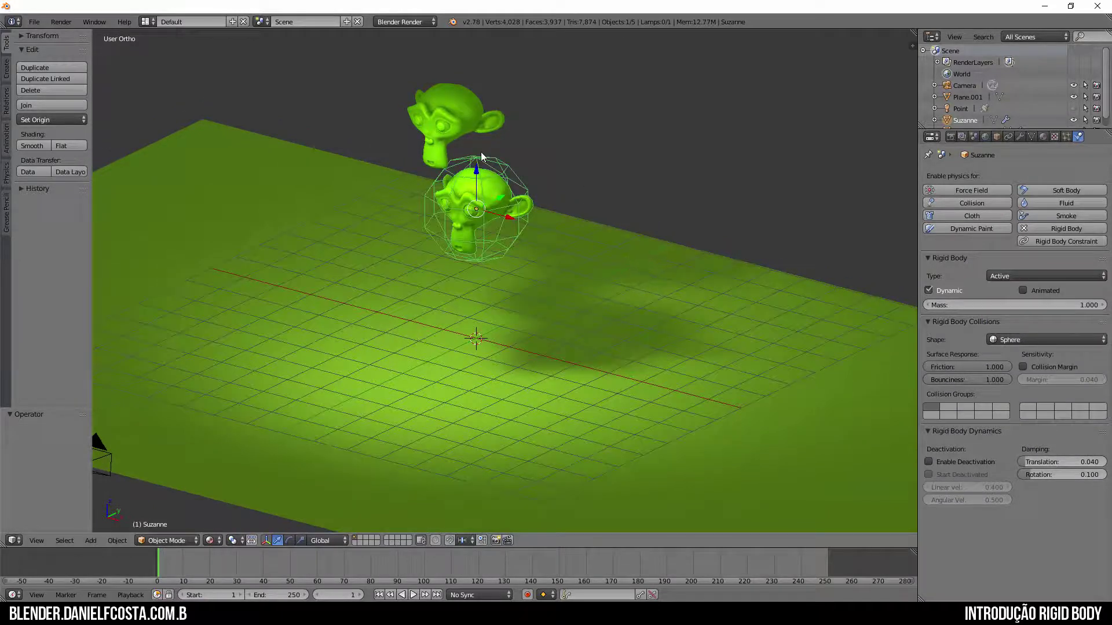
middle_drag(481, 152, 544, 313)
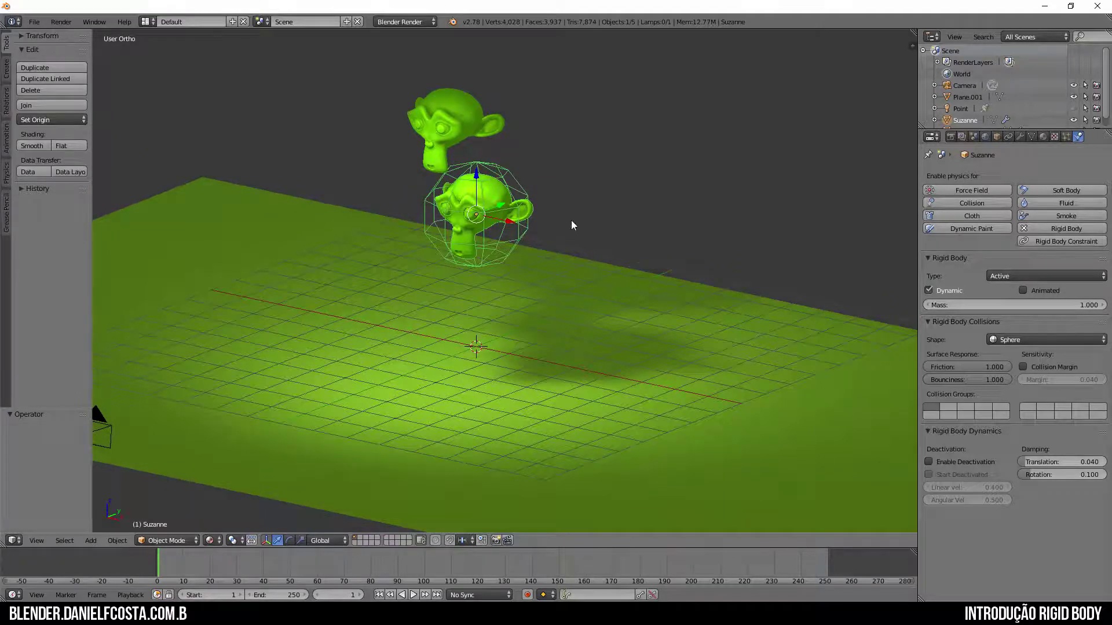
key(alt+a)
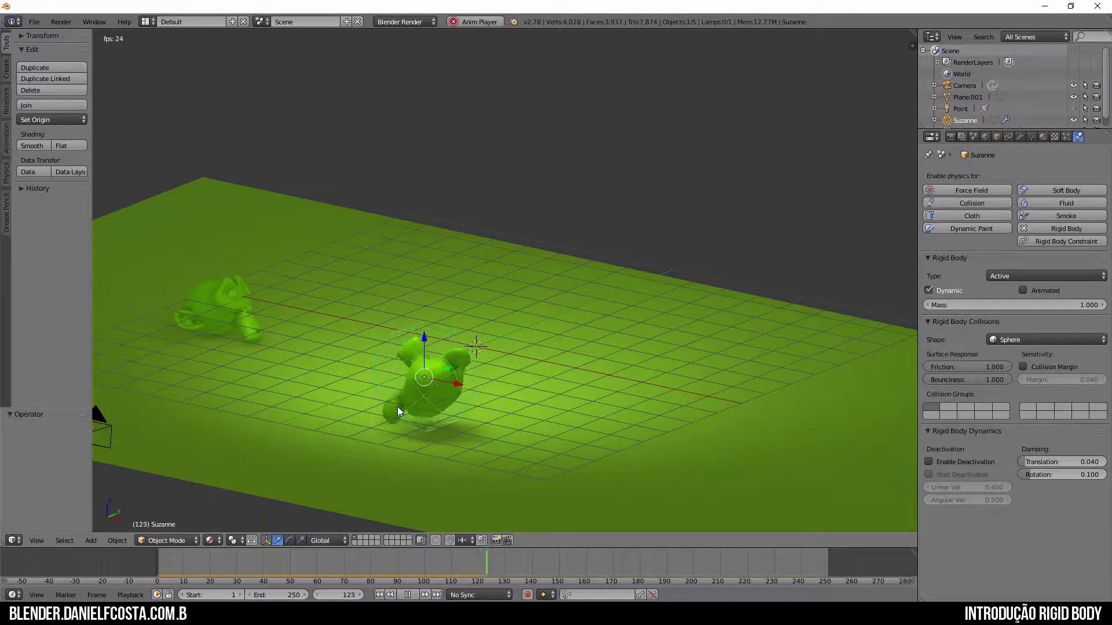
key(Escape)
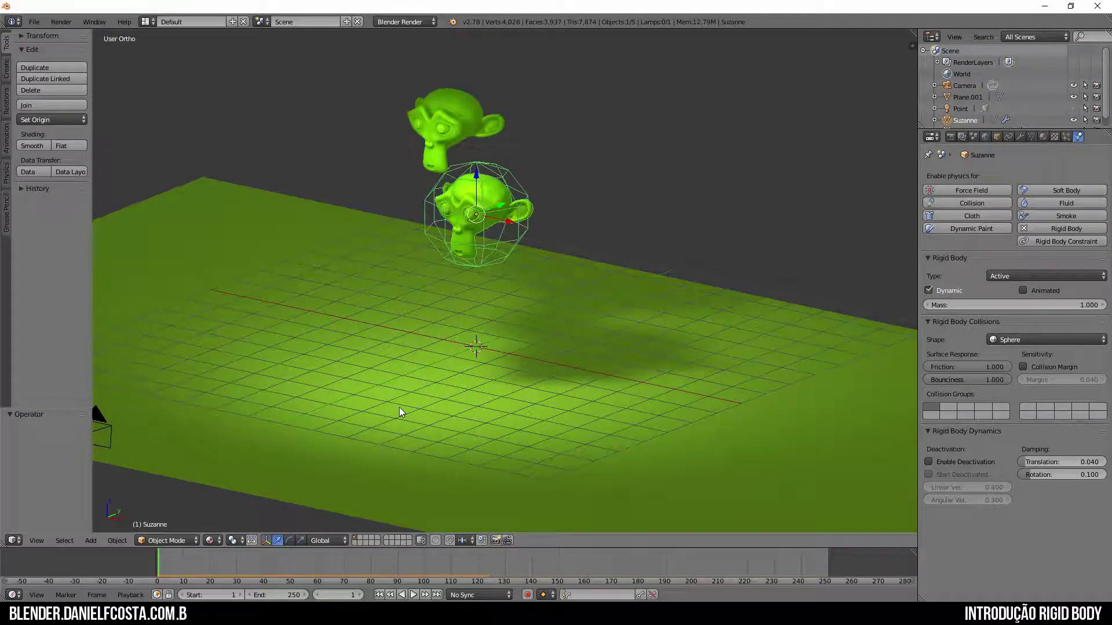
Set the lower monkey head's collision shape to Convex Hull
click(1000, 339)
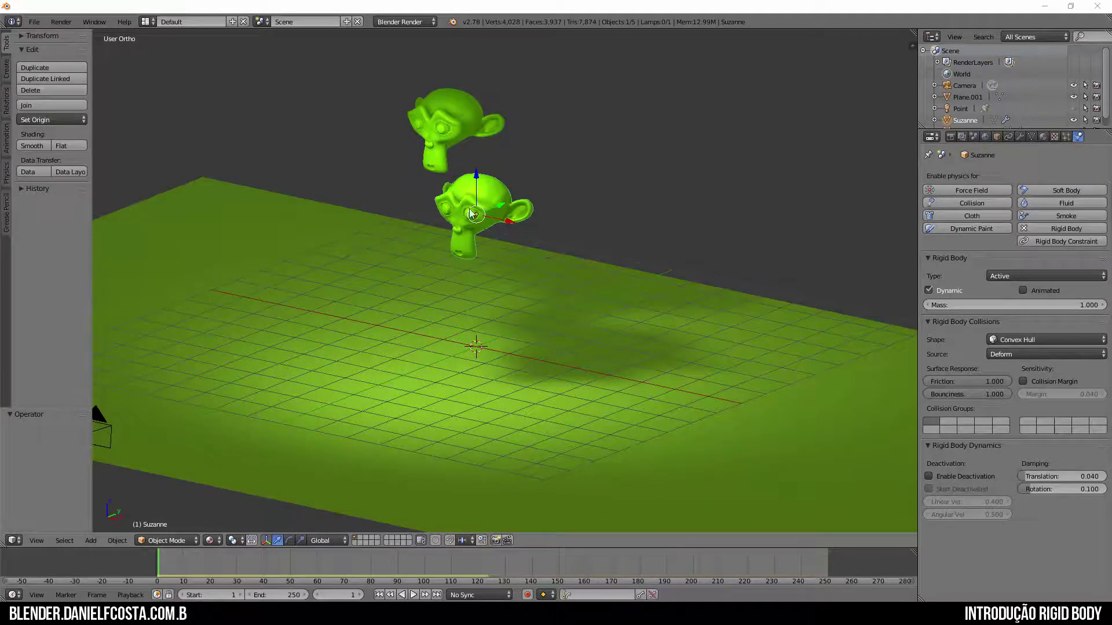
Enable the collision margin on the lower monkey head, set the margin to 1, and play the simulation
right_click(469, 126)
right_click(500, 392)
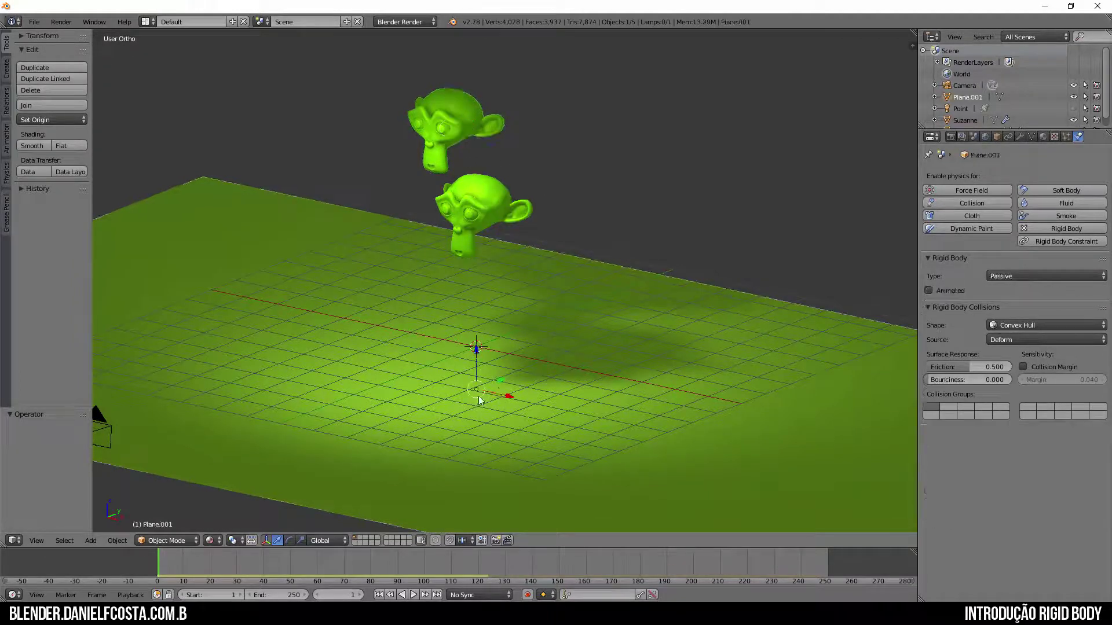
right_click(429, 136)
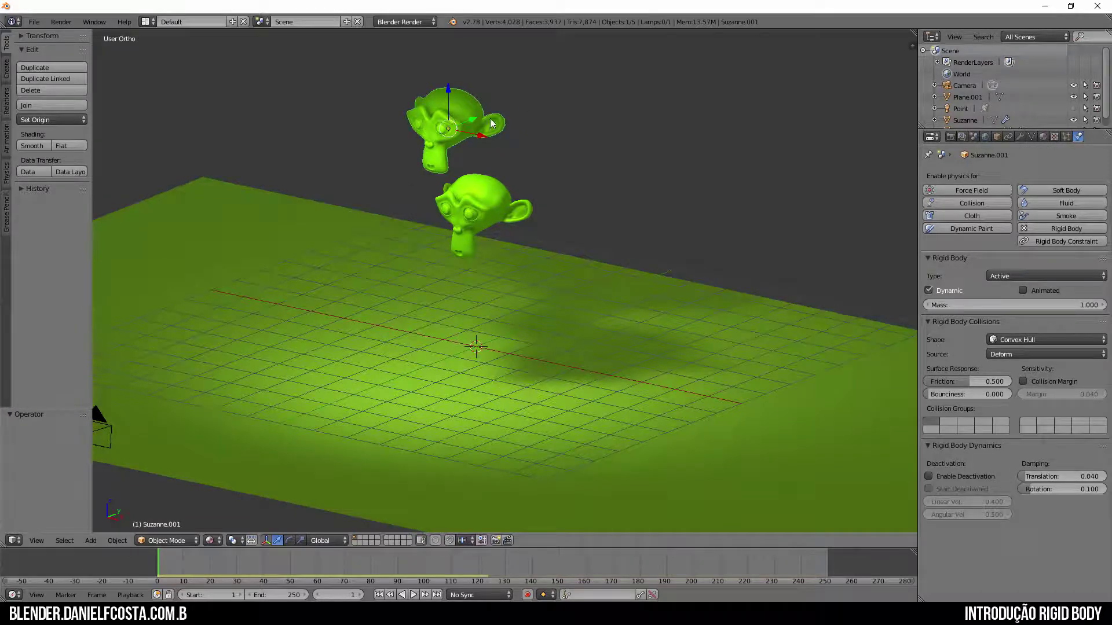
right_click(494, 193)
click(1023, 381)
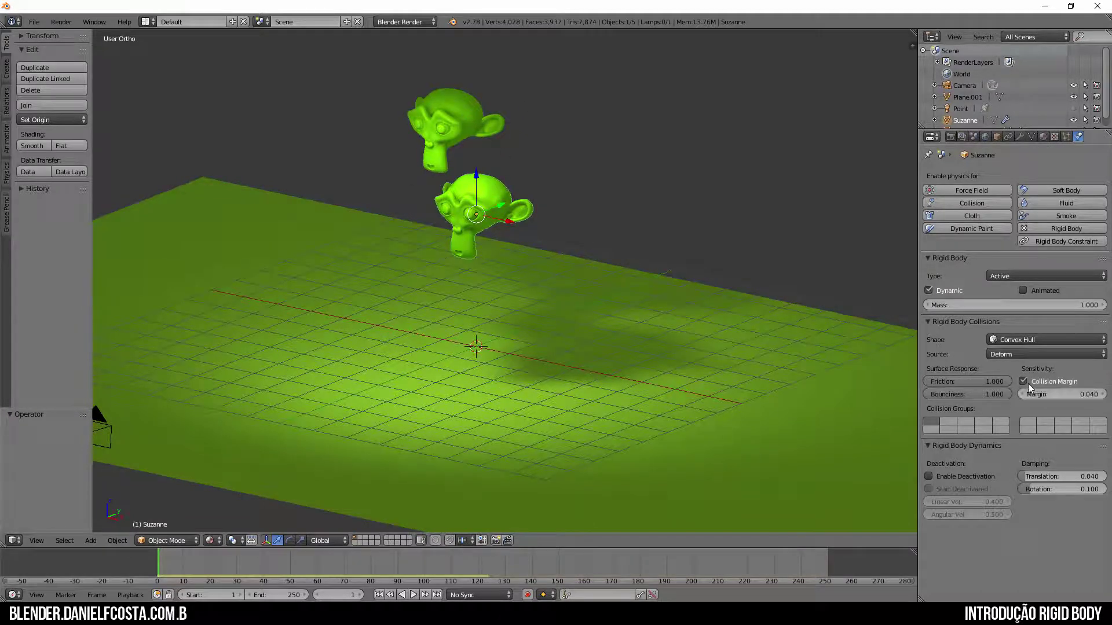
click(1080, 395)
text(2)
key(Return)
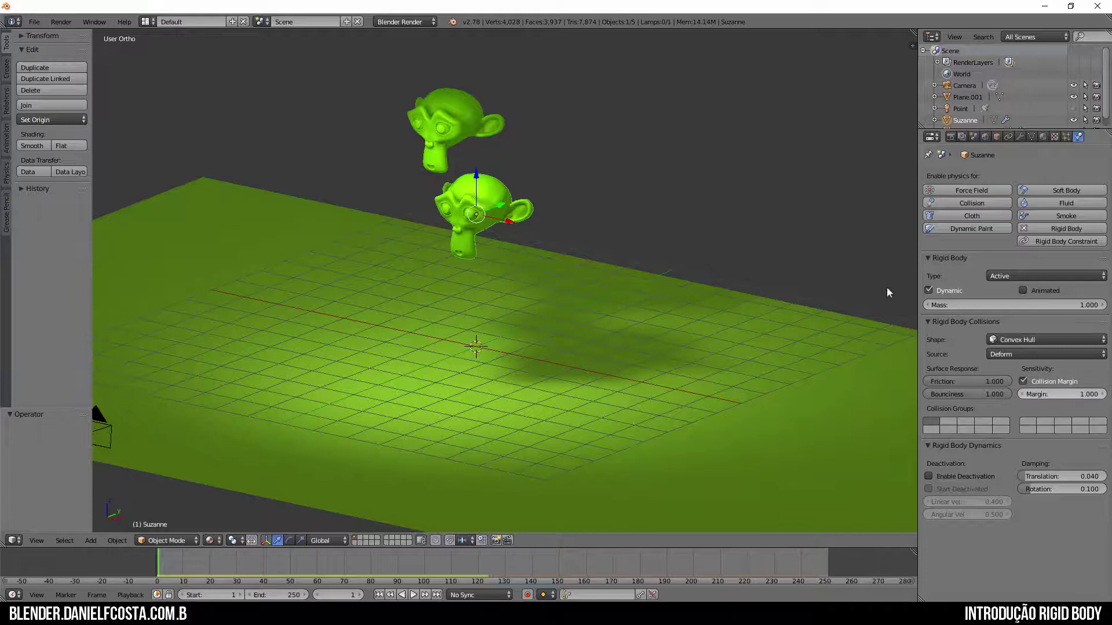
key(alt+a)
middle_drag(558, 360, 610, 401)
key(Escape)
Enable the collision margin on the ground plane with a margin of 1 and replay the simulation
right_click(597, 422)
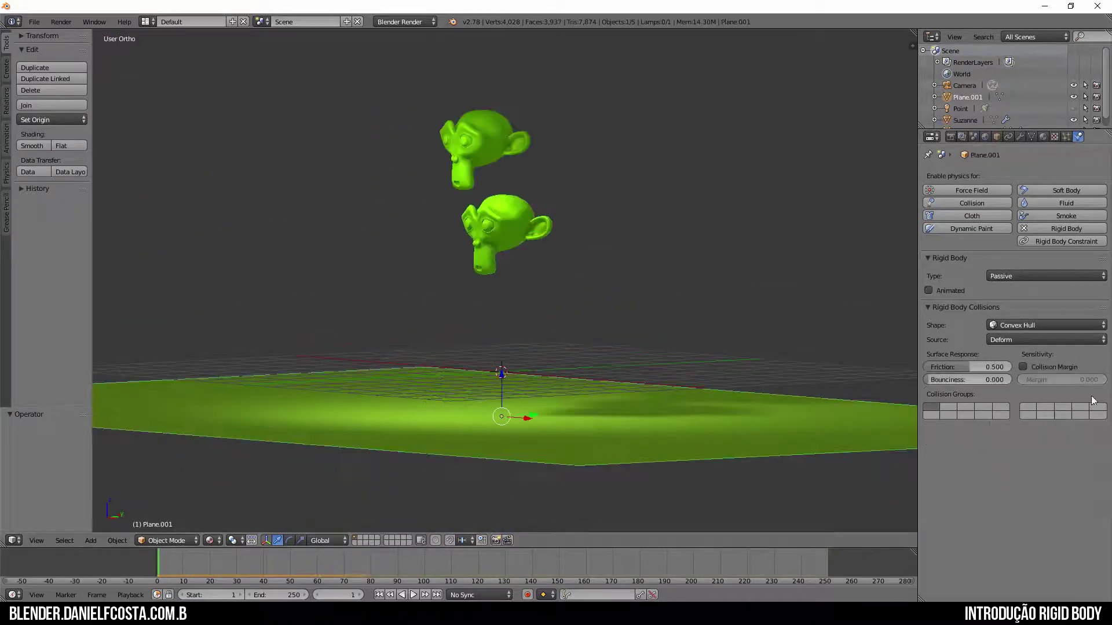
click(1023, 367)
click(1062, 380)
text(0.0)
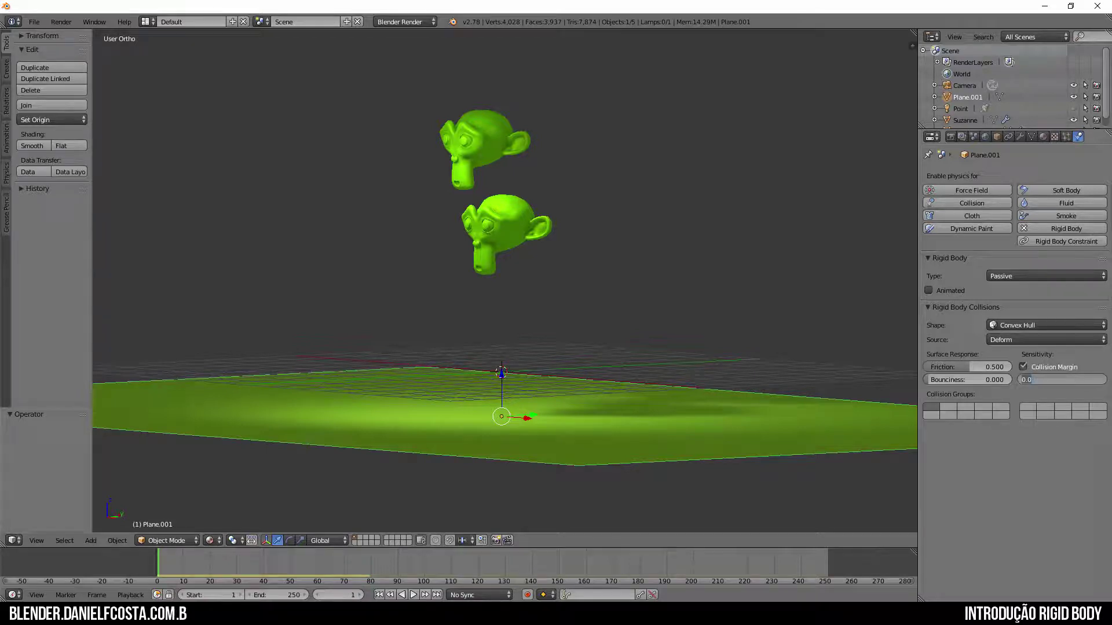
key(Return)
key(alt+a)
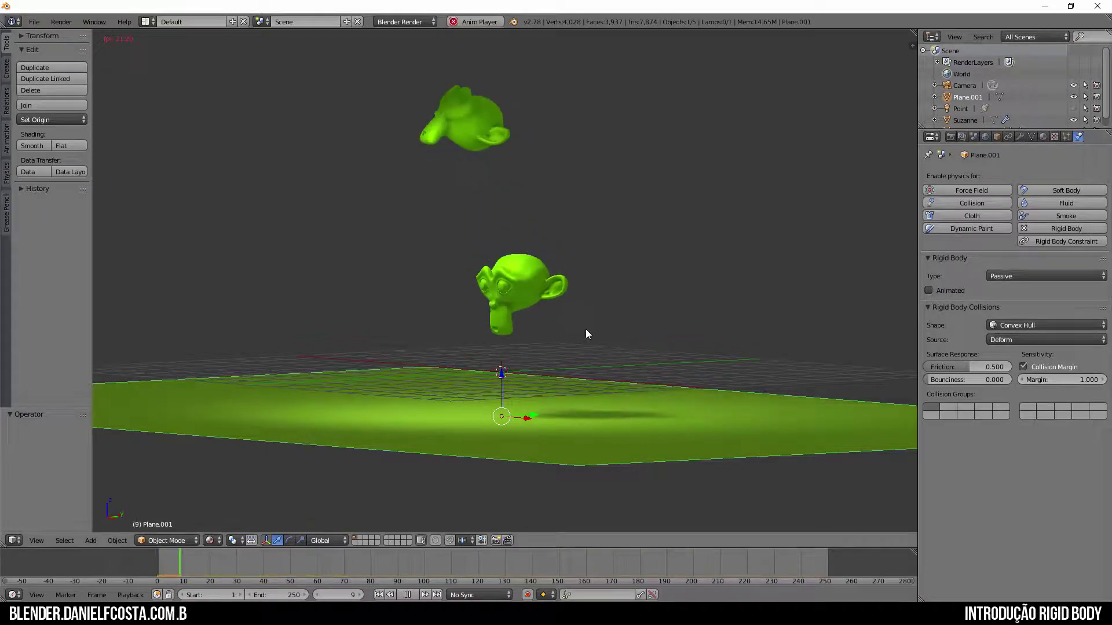
key(Escape)
Select the lower monkey head and apply the Meters unit preset to the scene
middle_drag(706, 353, 620, 315)
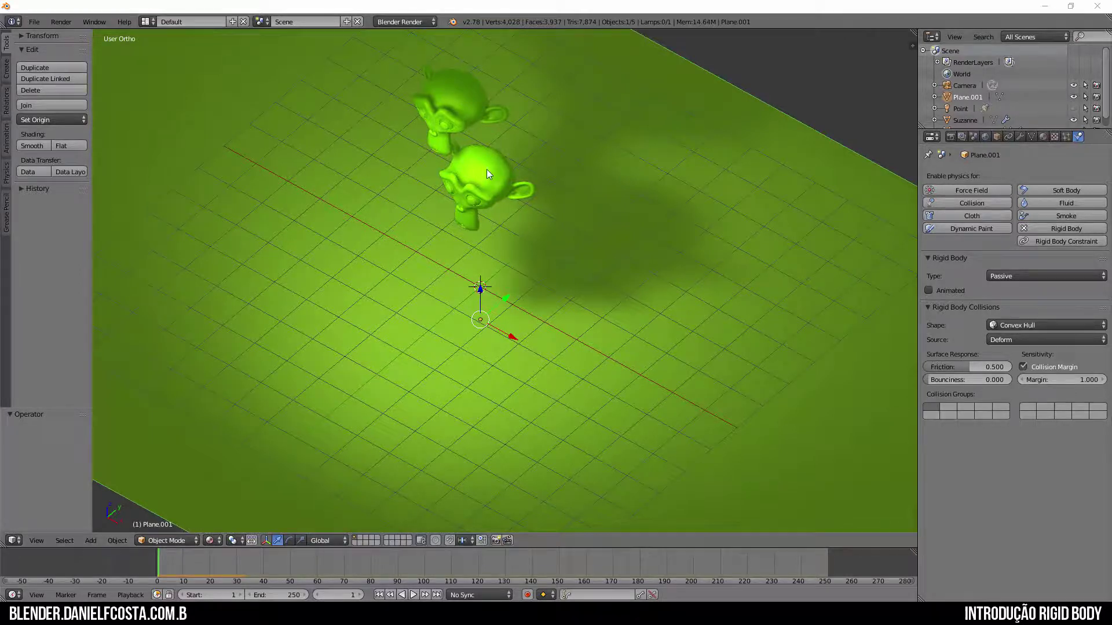
right_click(495, 193)
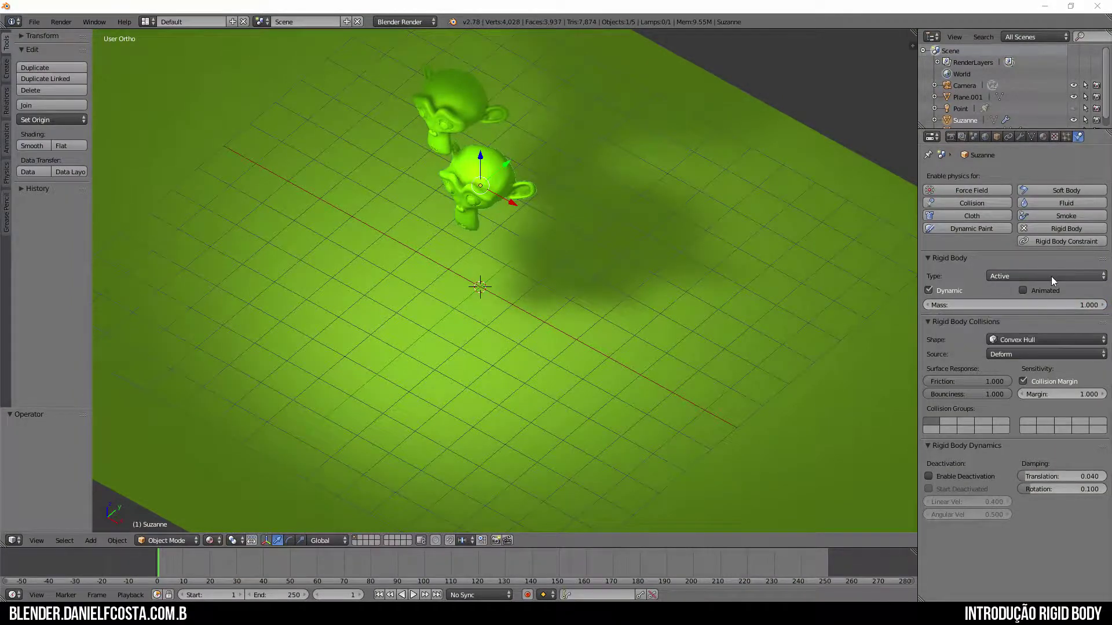
click(974, 138)
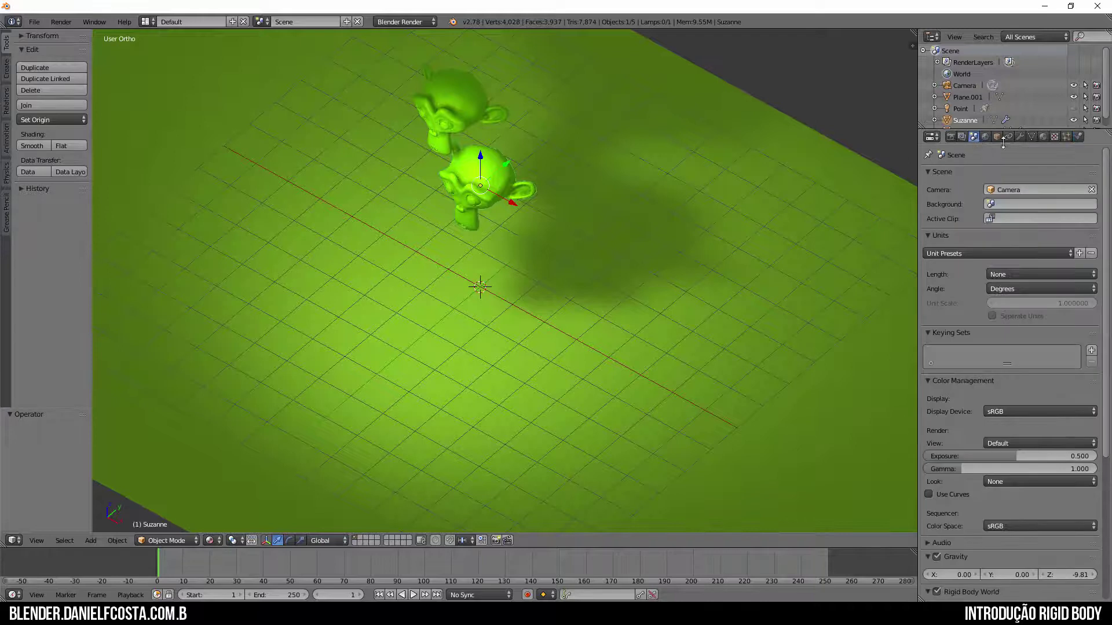
click(1000, 253)
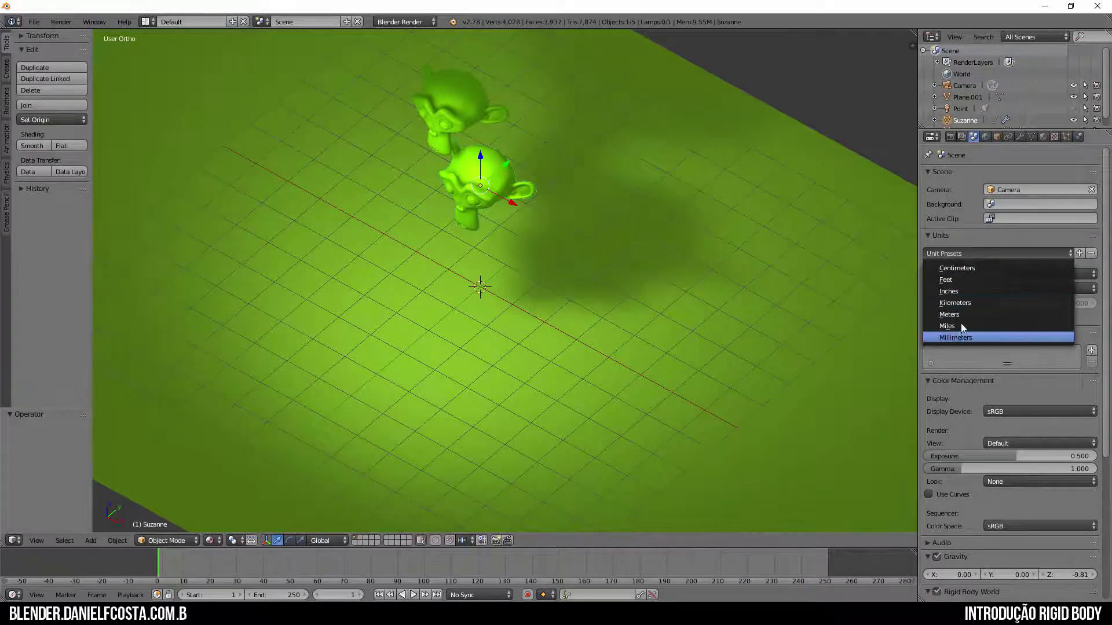
click(964, 315)
click(1078, 137)
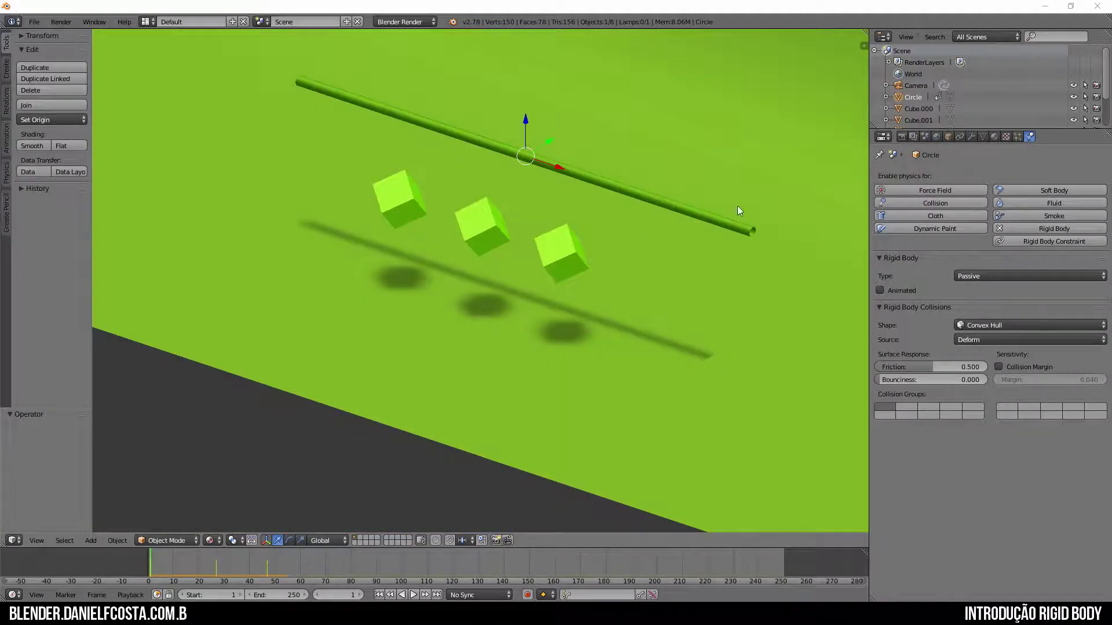
Play the simulation with the rod and three cubes, and examine the cubes' rigid body settings
middle_drag(706, 245, 503, 257)
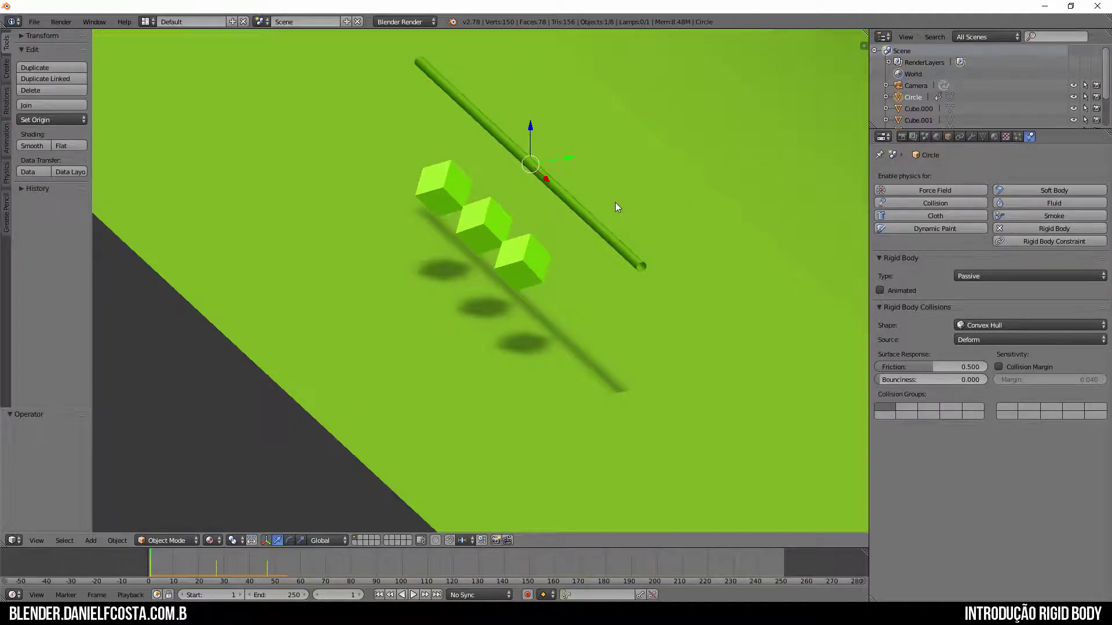
key(alt+a)
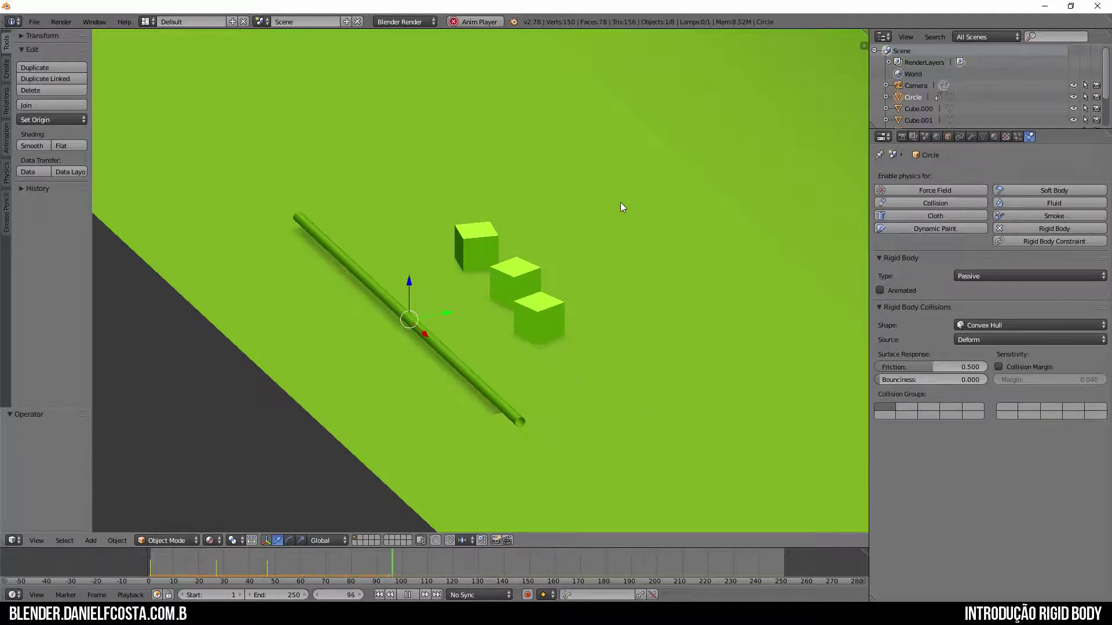
key(Escape)
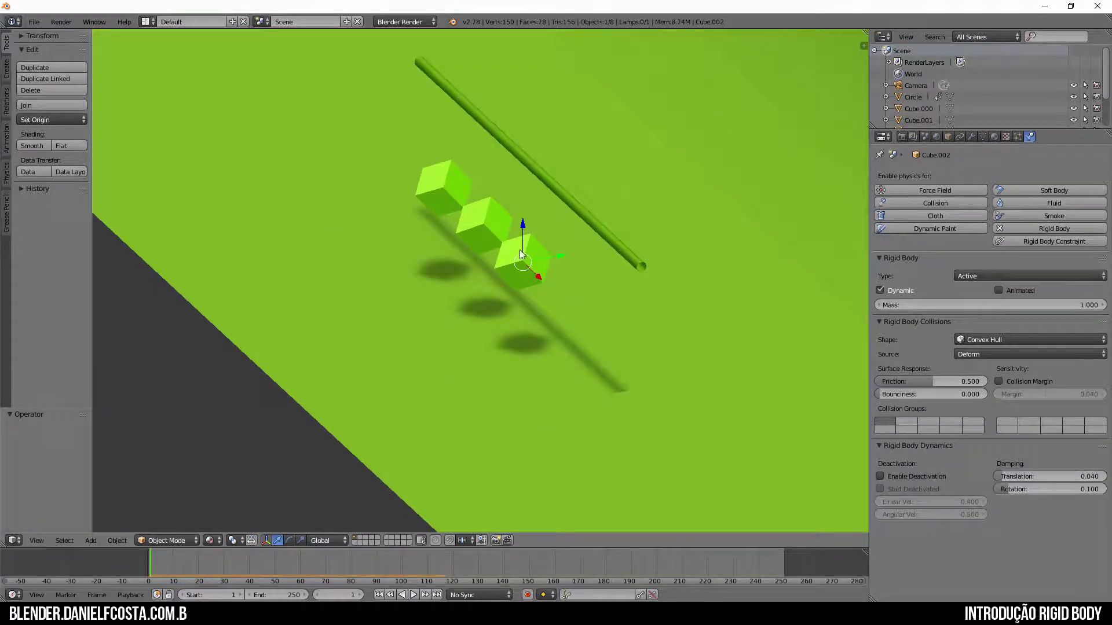
right_click(494, 219)
right_click(422, 182)
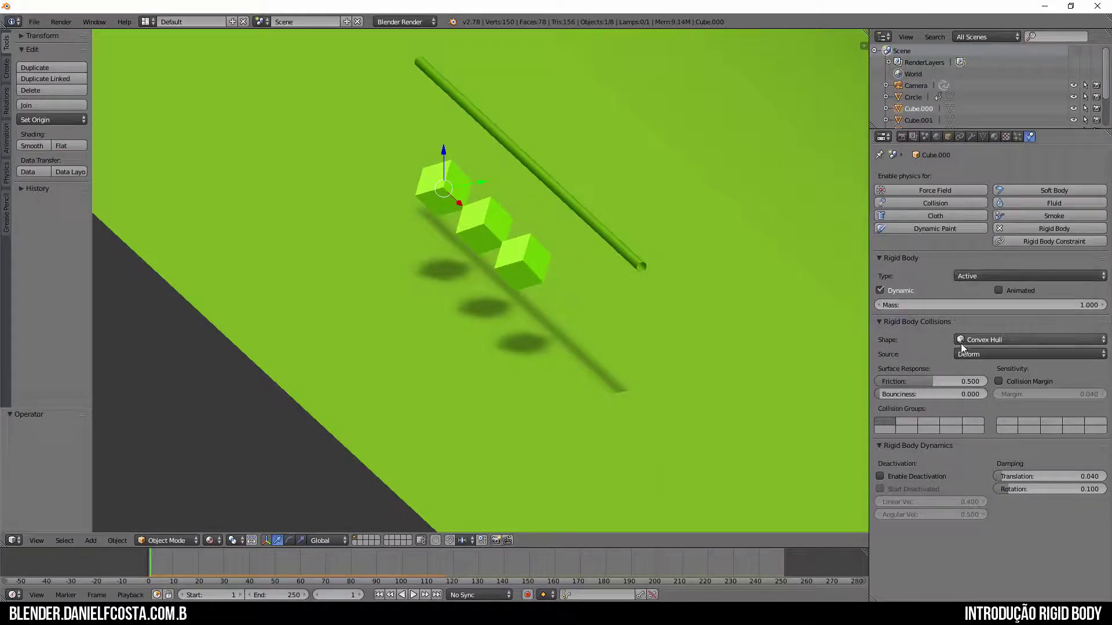
Enable the Animated option on the rod's passive rigid body and play the simulation
right_click(635, 266)
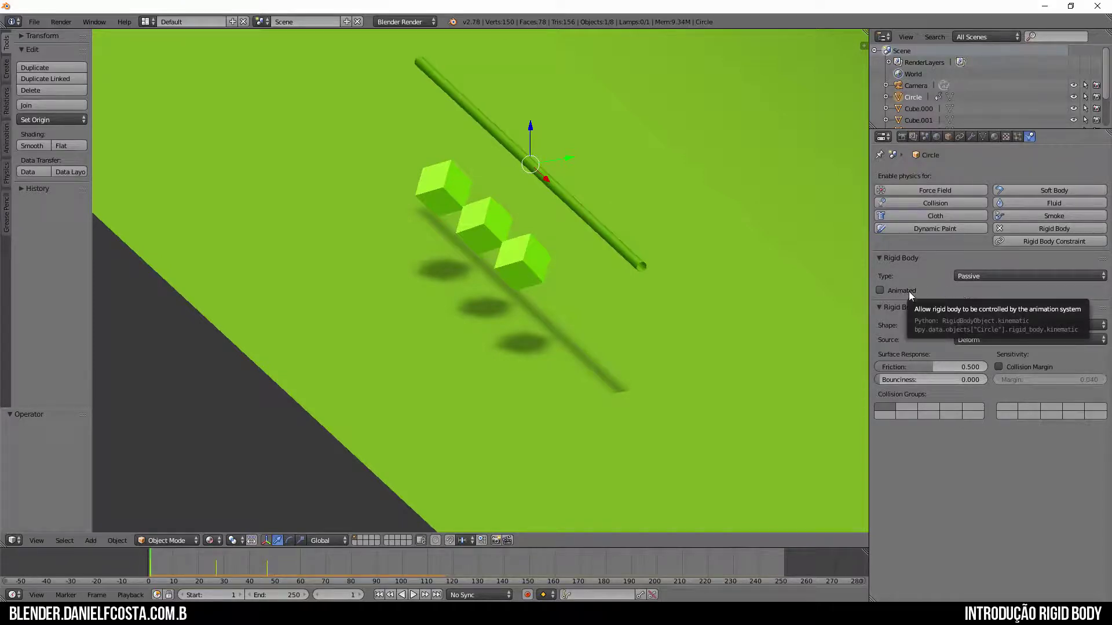
click(880, 290)
key(alt+a)
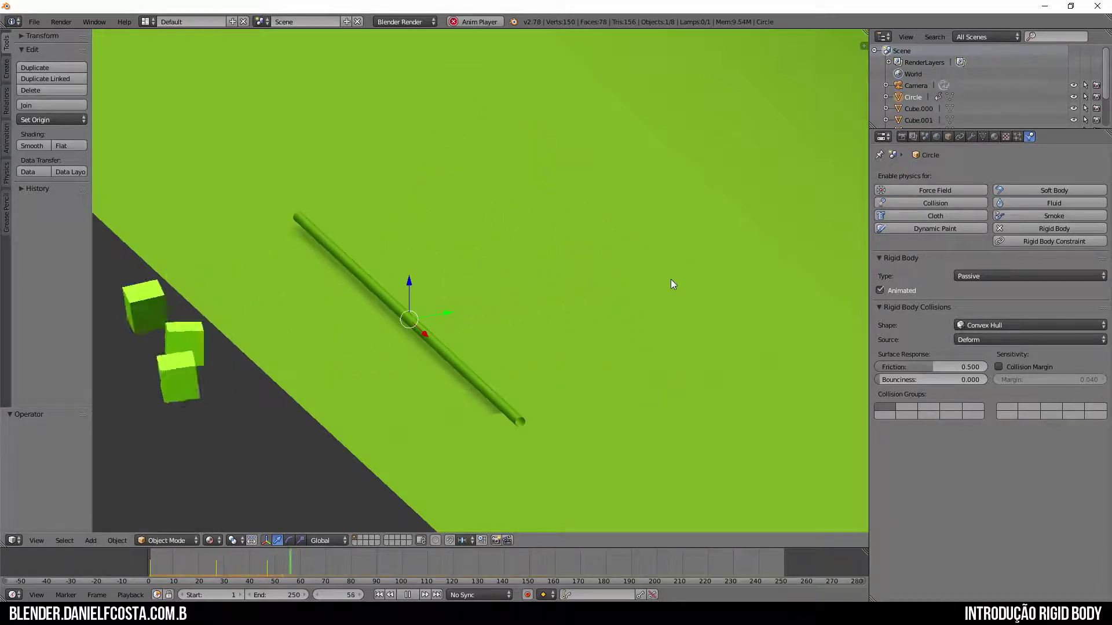
key(Escape)
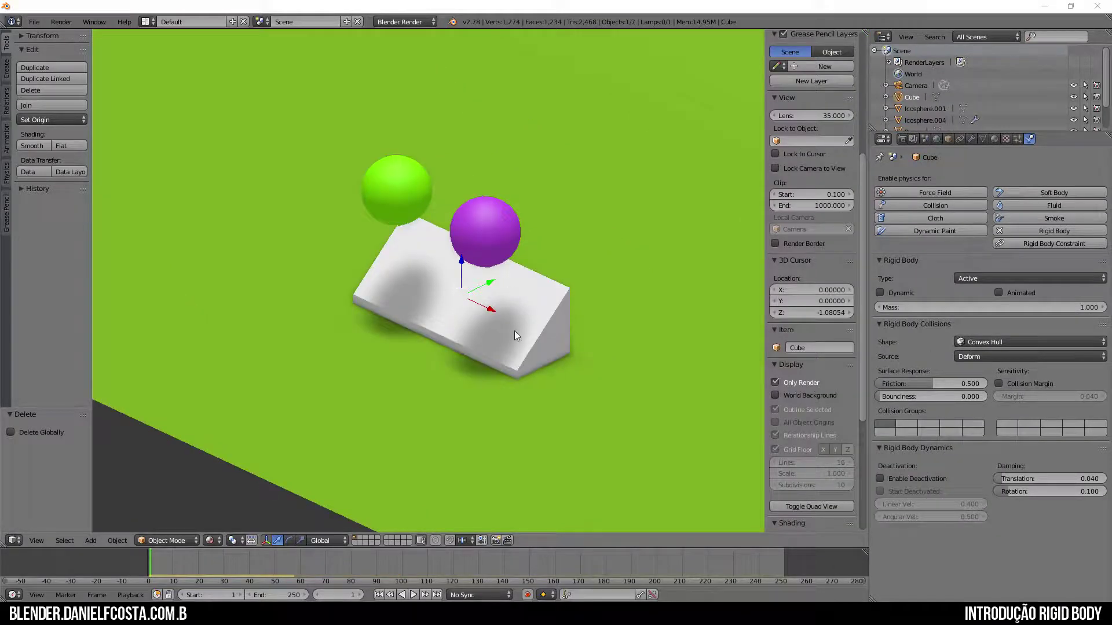
Examine the white ramp's rigid body settings and play the simulation of the two spheres rolling down it
right_click(530, 339)
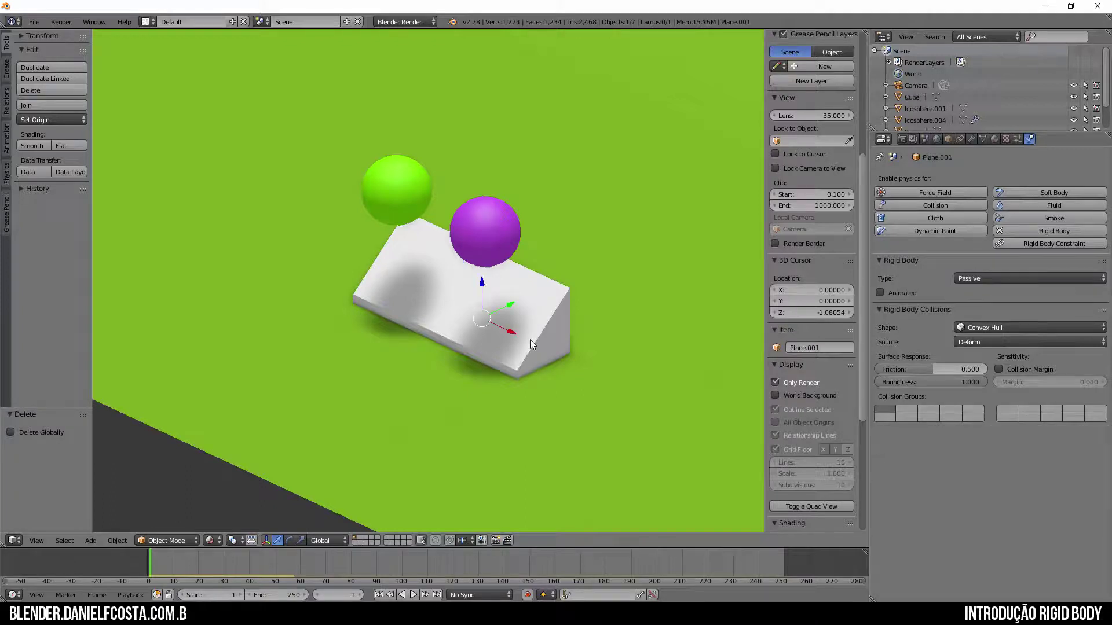
right_click(530, 339)
right_click(530, 340)
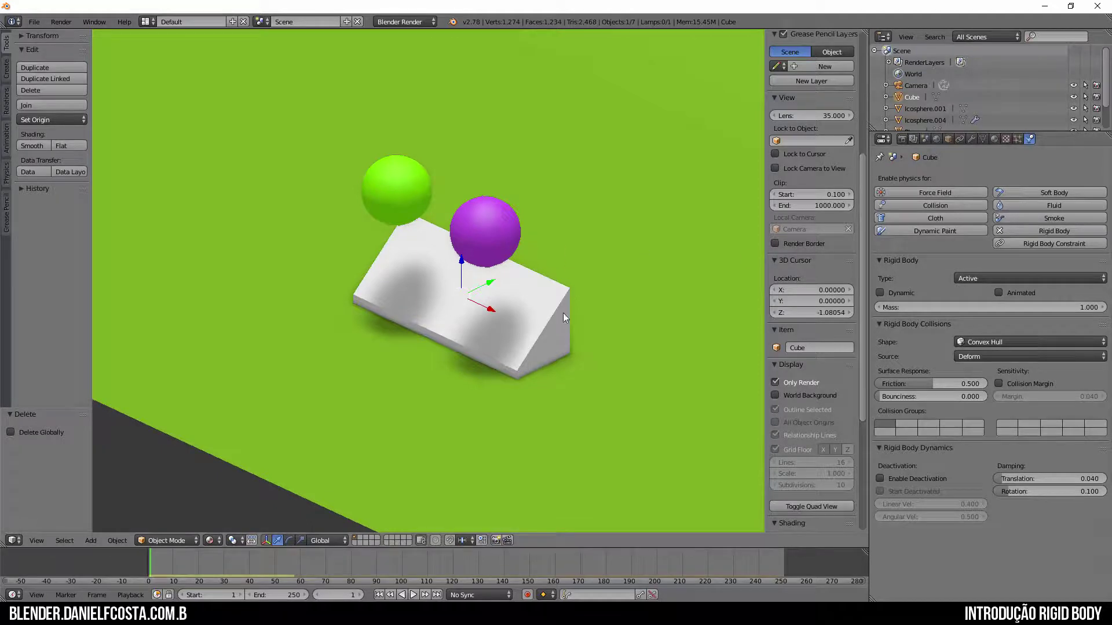
key(alt+a)
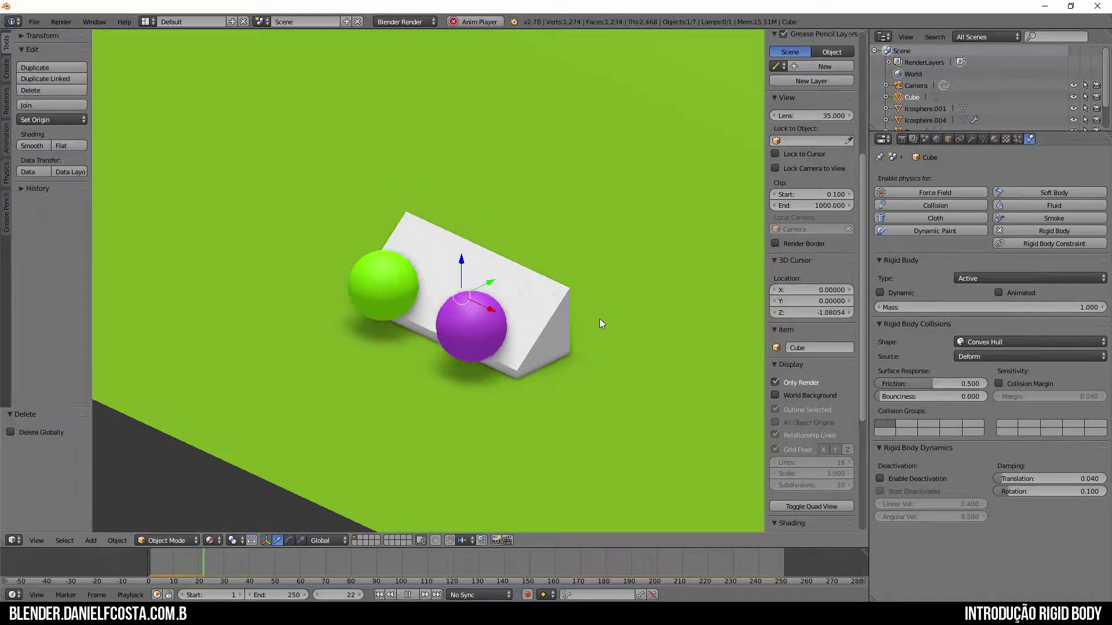
key(Escape)
Examine the green sphere's rigid body settings and replay the simulation to compare how both spheres roll
right_click(396, 190)
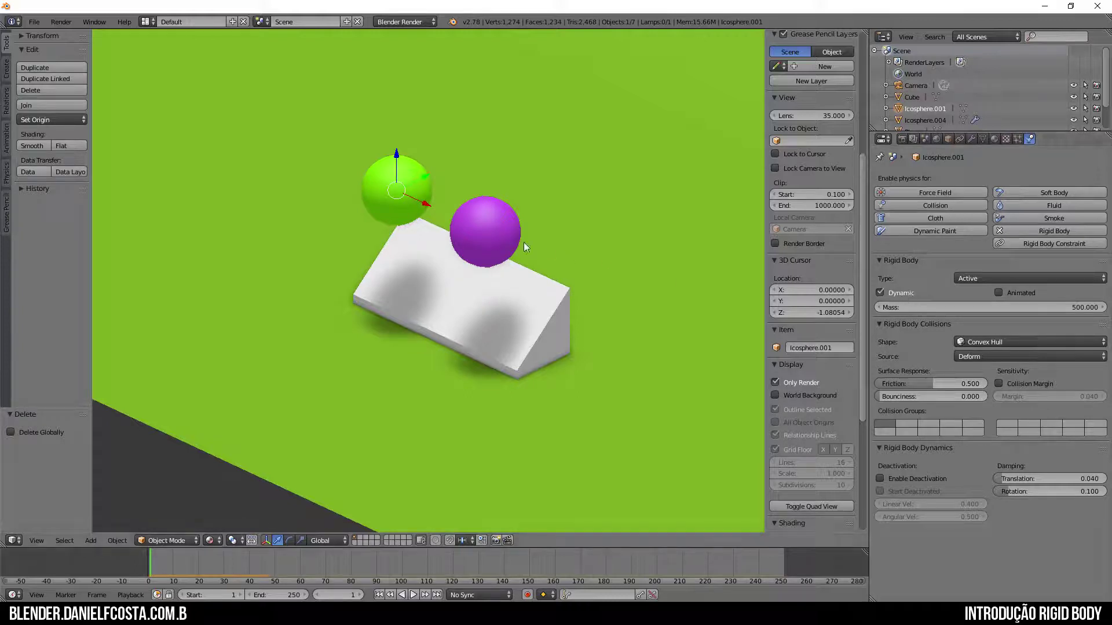
middle_drag(515, 269, 605, 283)
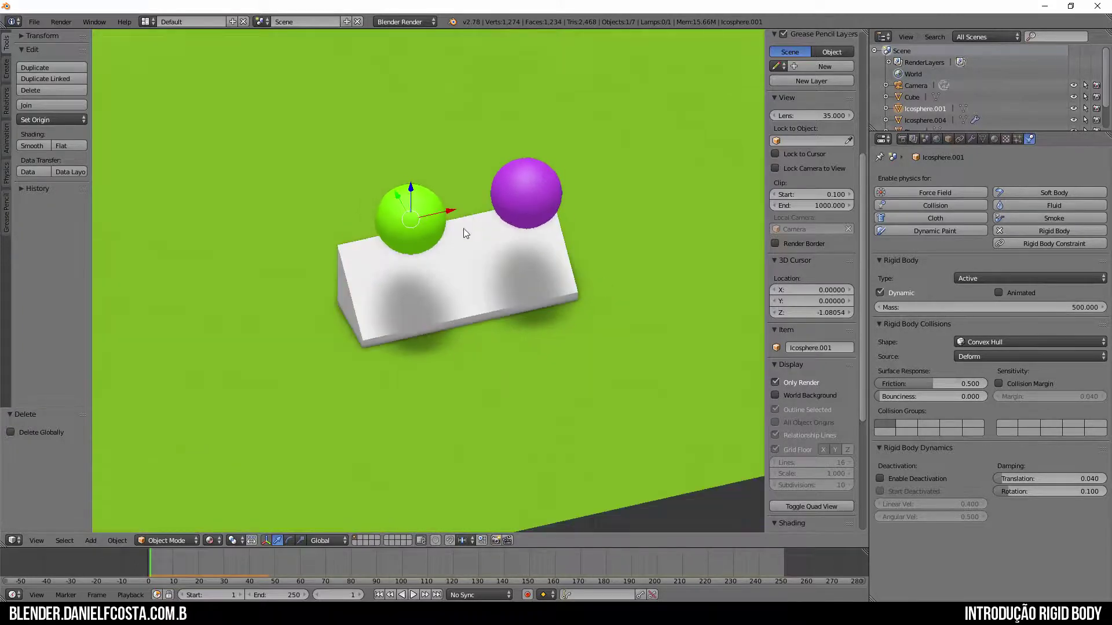
middle_drag(467, 235, 432, 208)
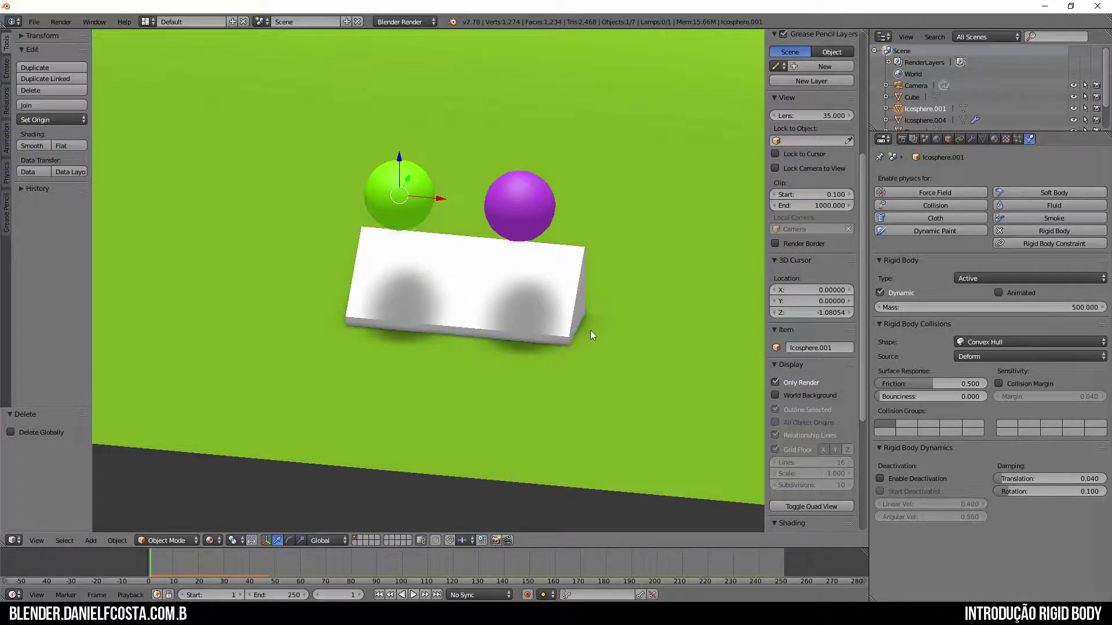
mouse_move(516, 298)
middle_down()
mouse_move(505, 304)
mouse_move(534, 285)
middle_up()
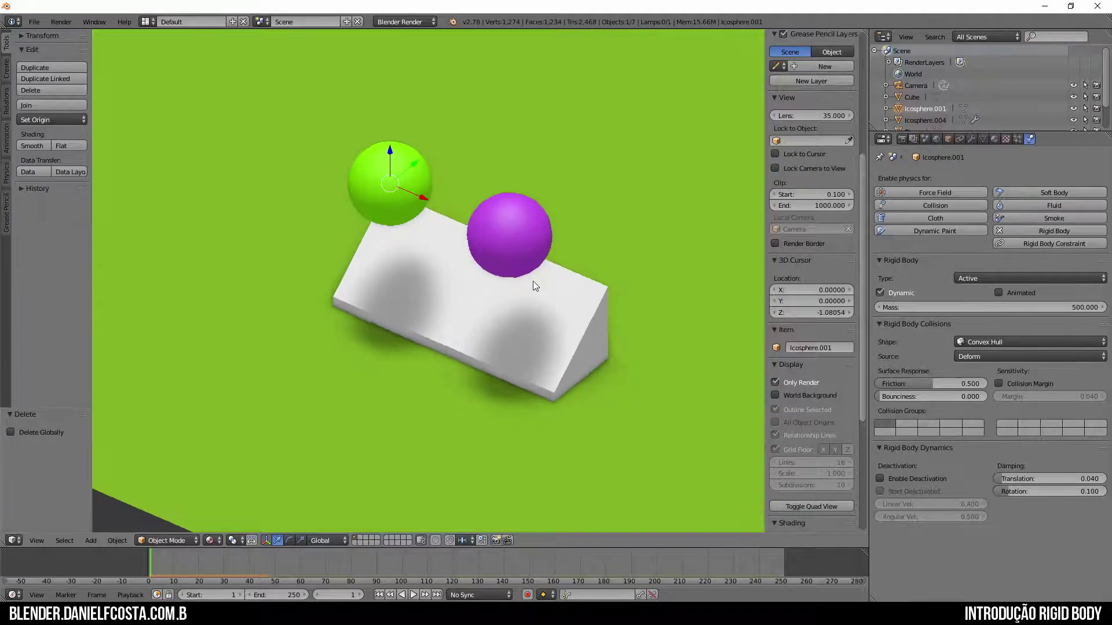
scroll(534, 281, down, 1)
key(alt+a)
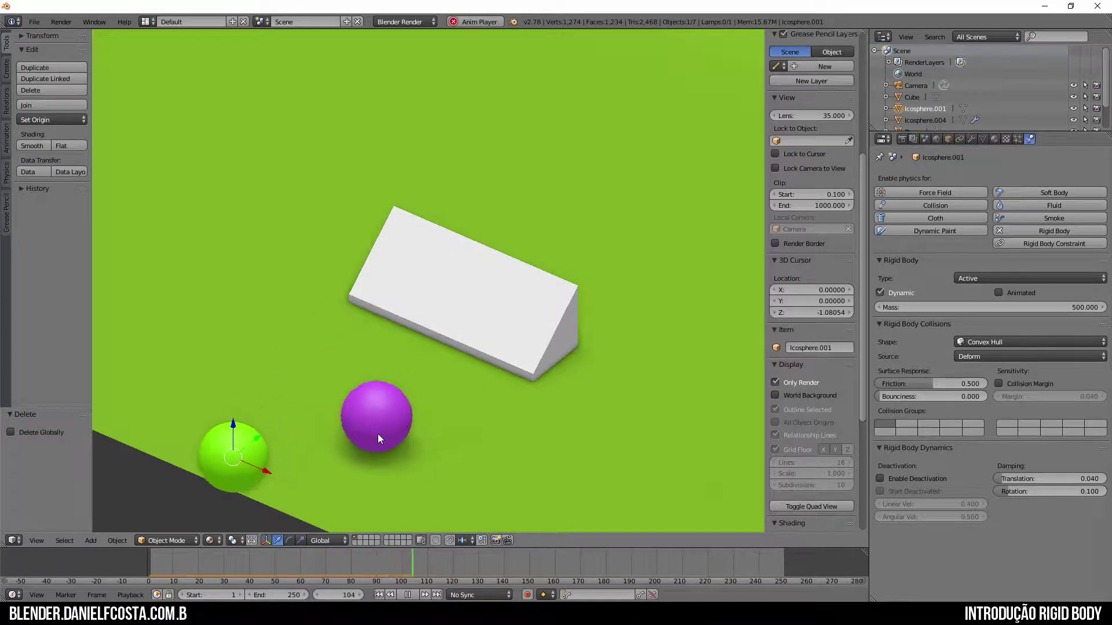
key(Escape)
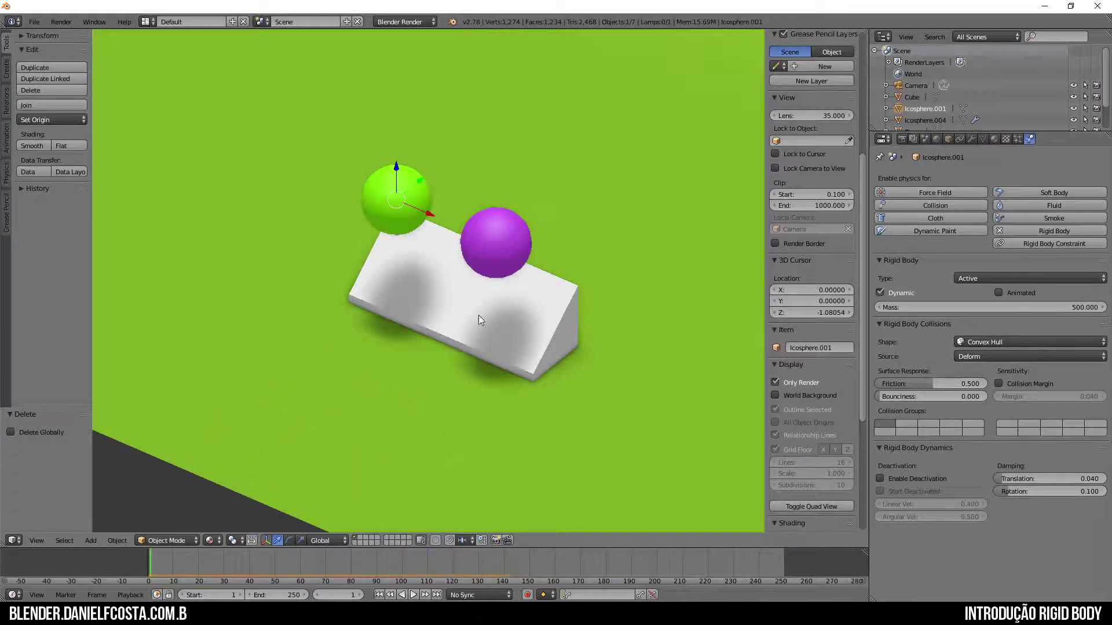
Inspect the purple sphere's base mesh in Edit Mode and compare its shape without and with the Subsurf modifier in the viewport
right_click(500, 252)
key(Tab)
scroll(577, 258, up, 3)
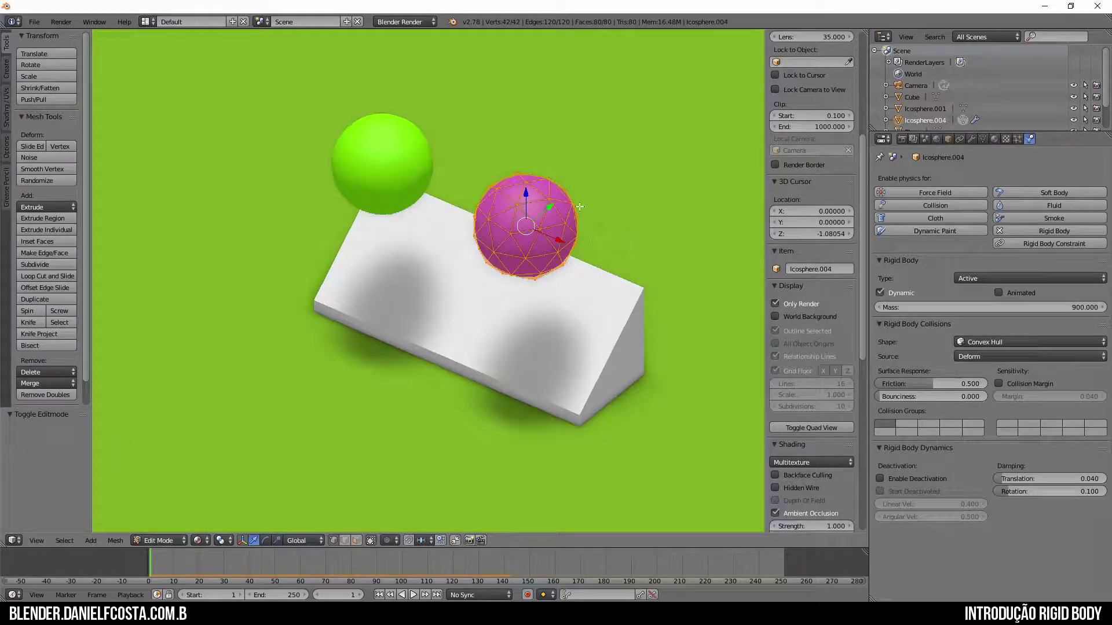
key(Tab)
key(ctrl+1)
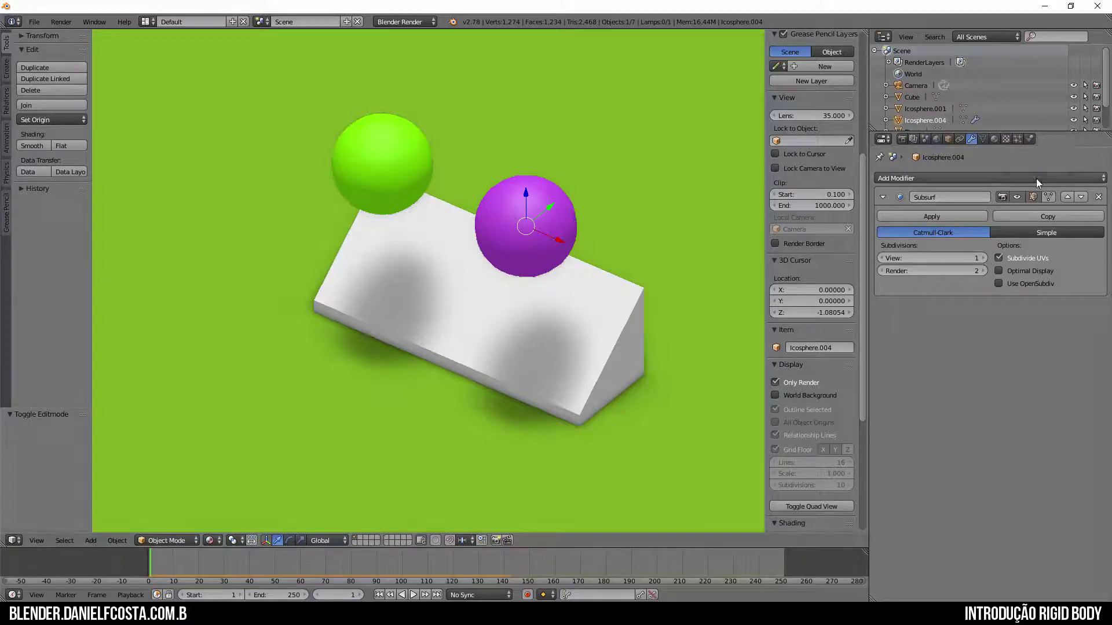
click(1016, 197)
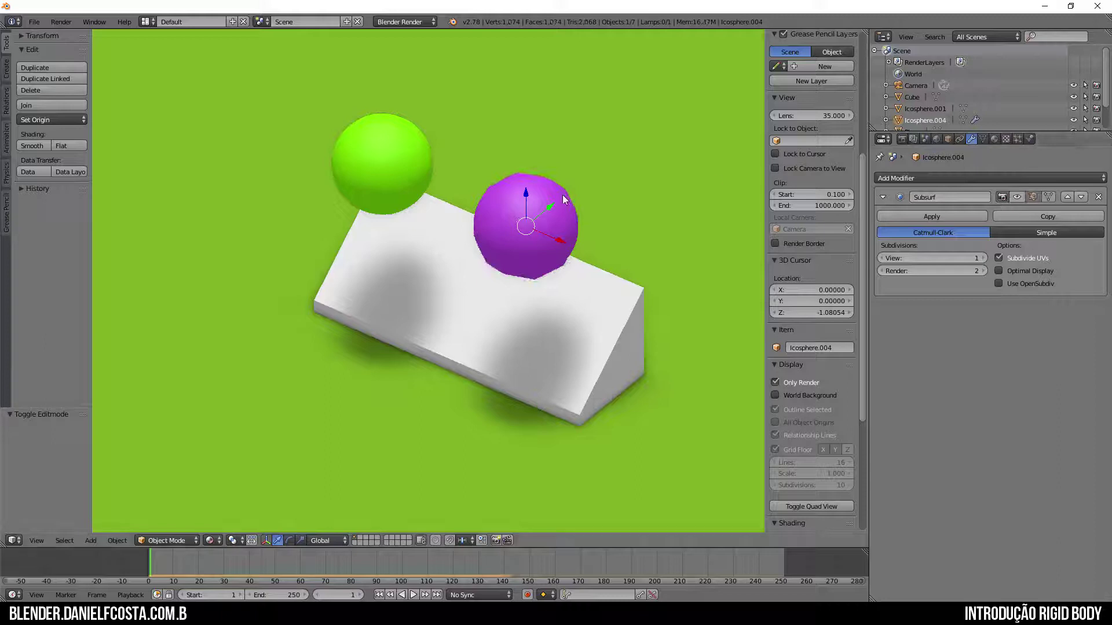
click(1017, 197)
Inspect the green sphere's mesh in Edit Mode, return to Object Mode, and play the simulation
right_click(406, 195)
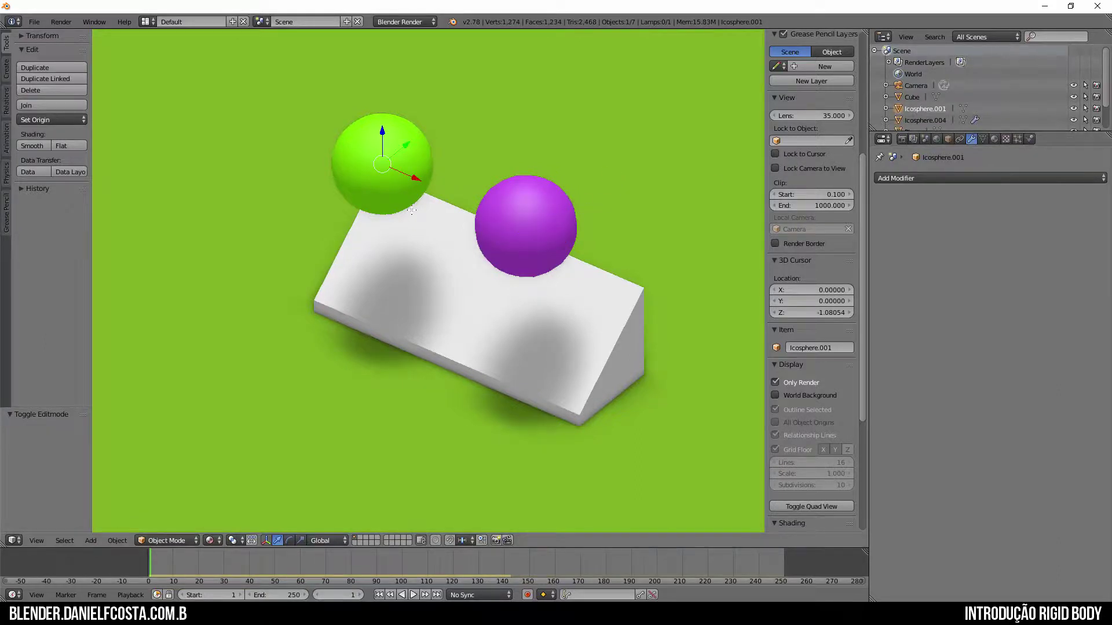
key(Tab)
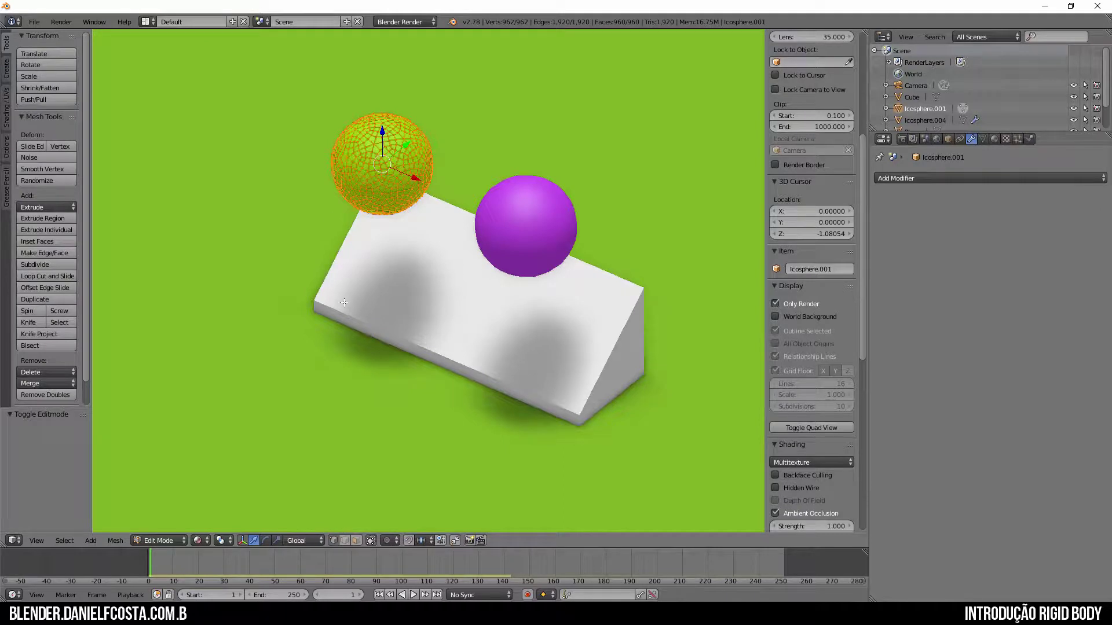
key(Tab)
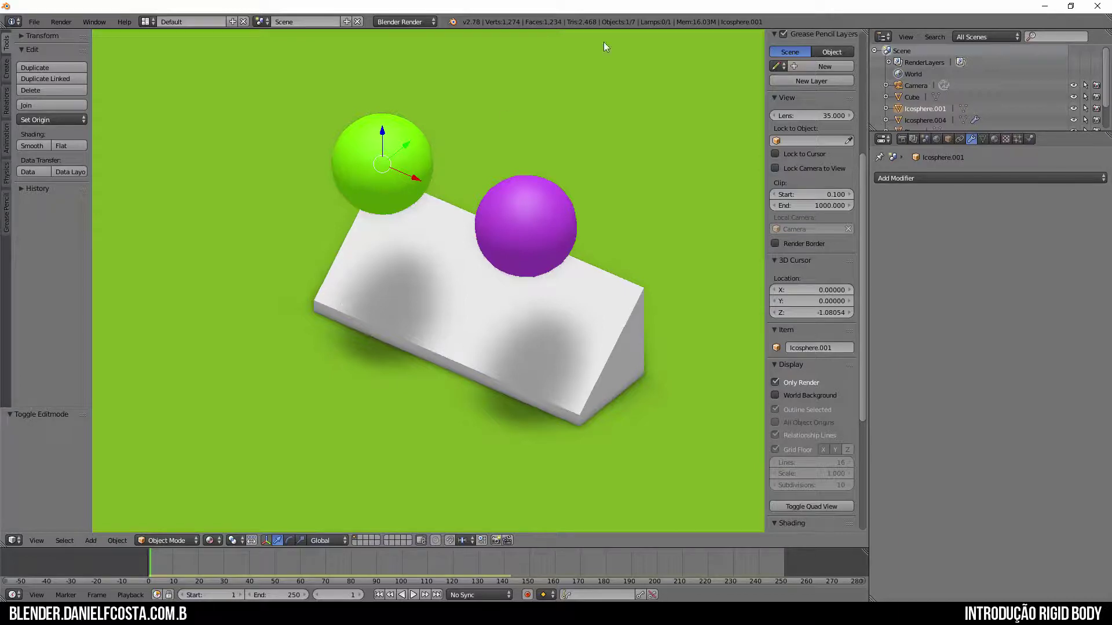
key(alt+a)
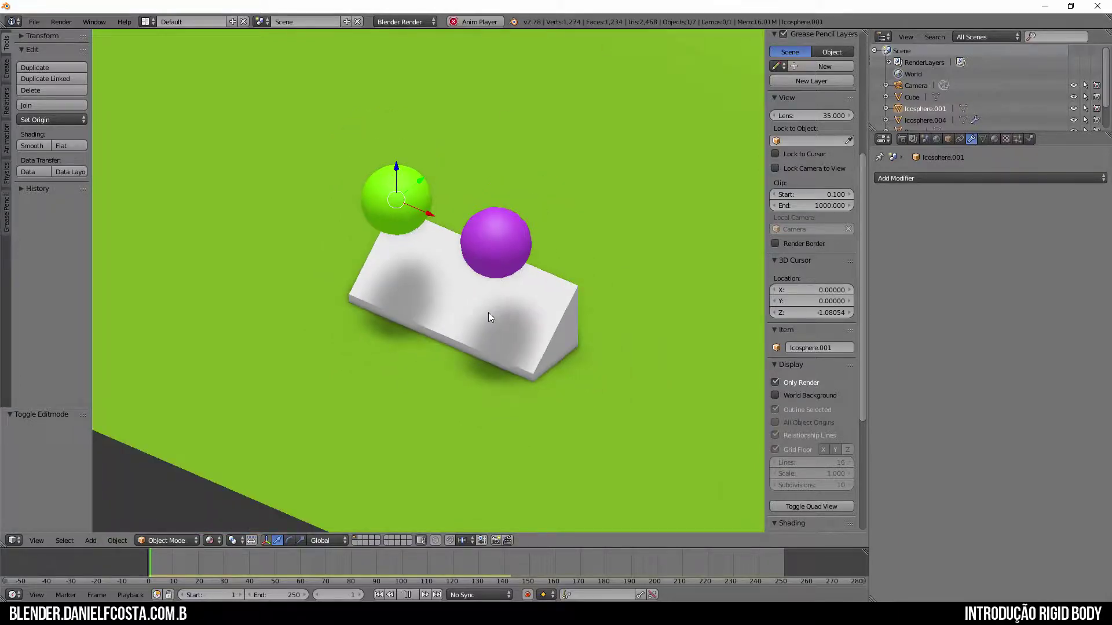
Restart the simulation from the first frame to compare how the green and purple spheres roll down the ramp
key(Escape)
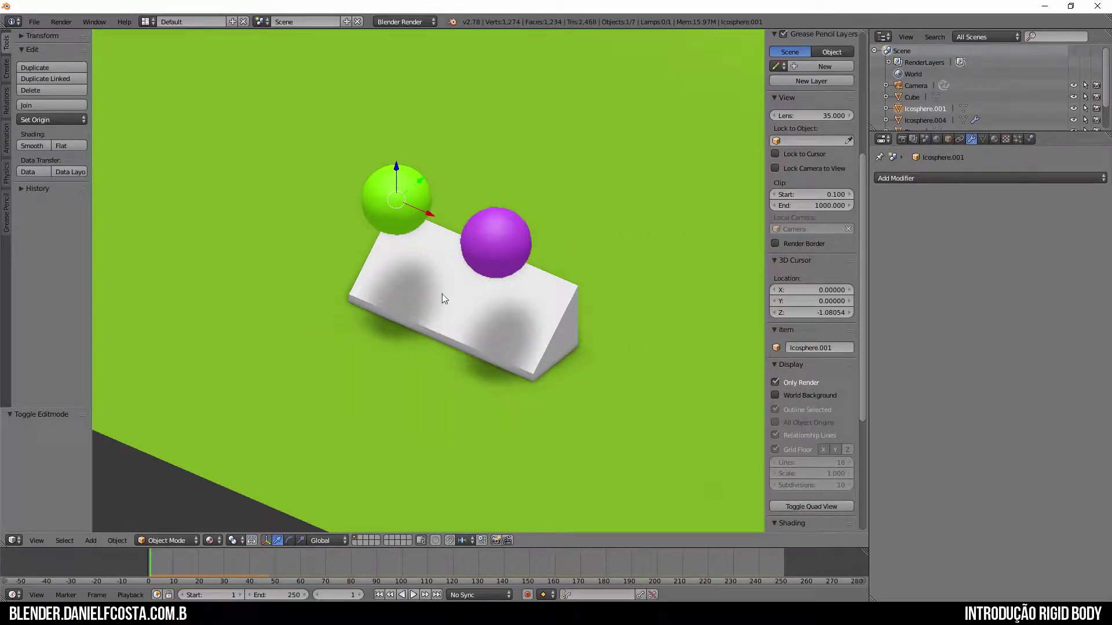
key(alt+a)
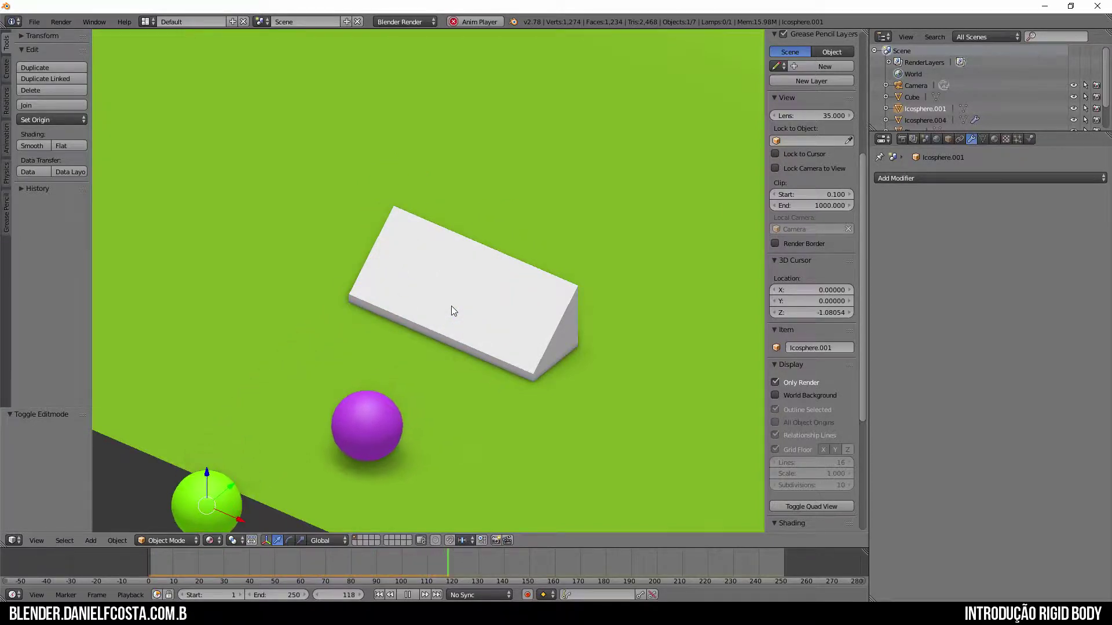
key(Escape)
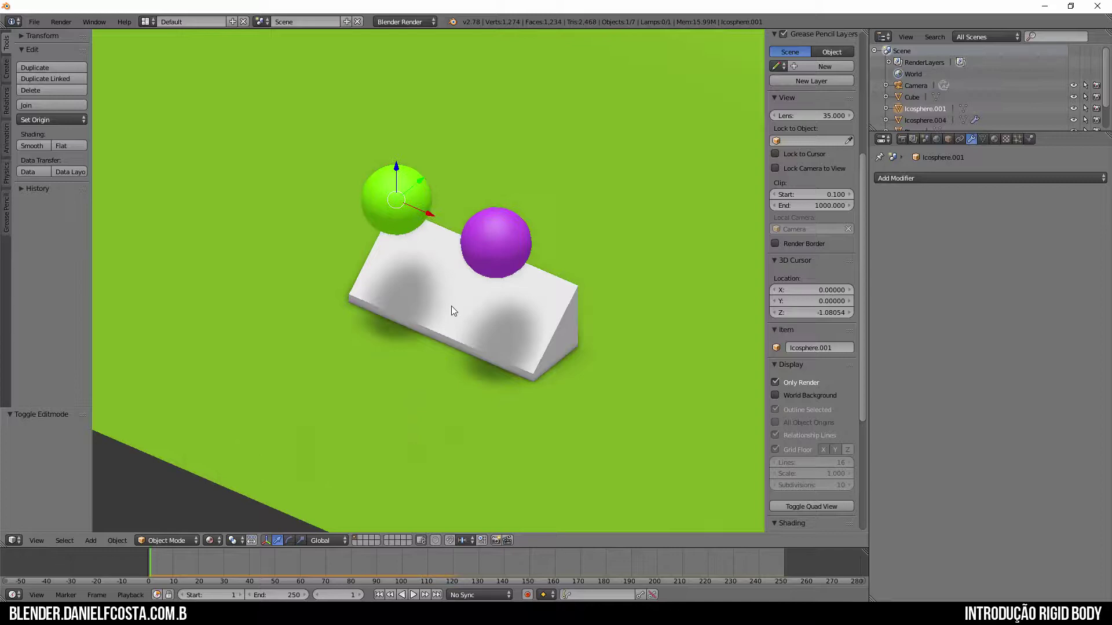
Set the purple sphere's rigid body collision source to Final and play the simulation to test how it rolls
right_click(510, 247)
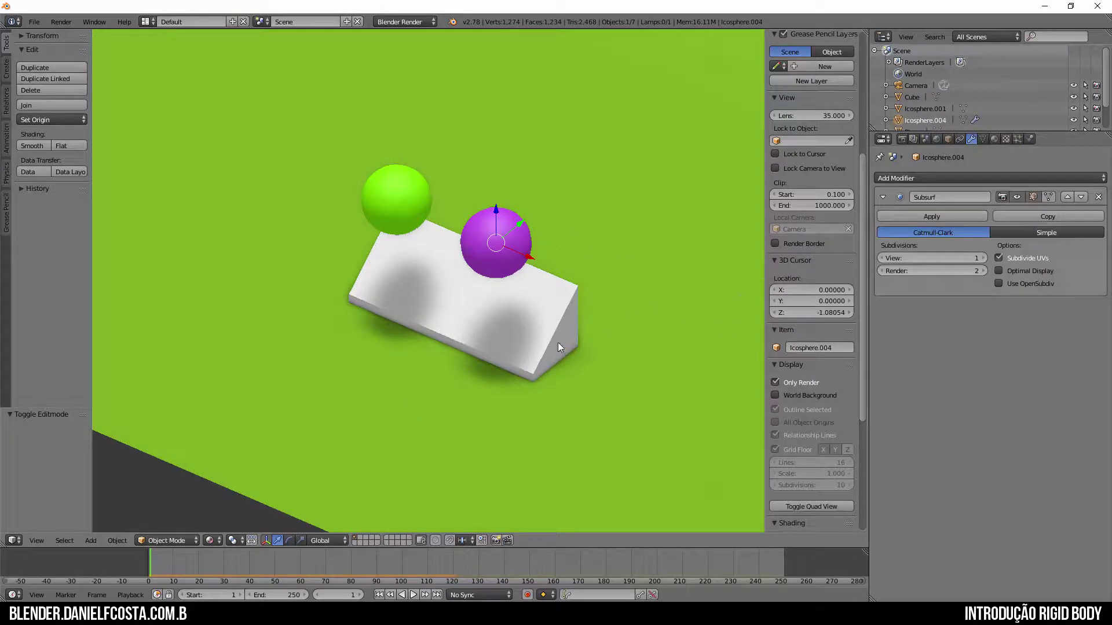
click(1030, 139)
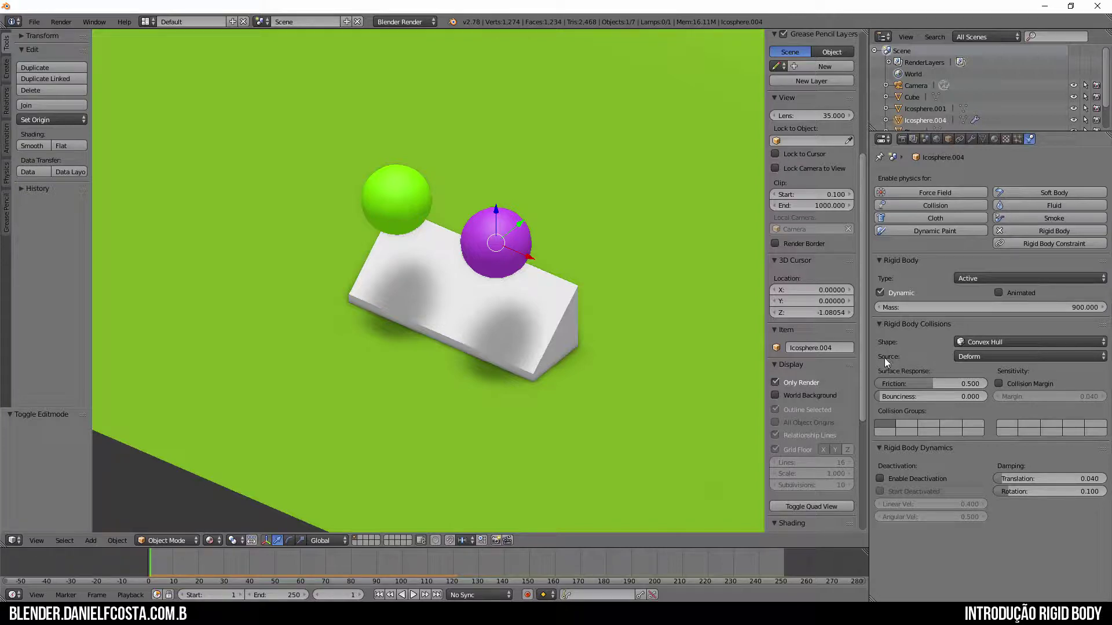
click(960, 357)
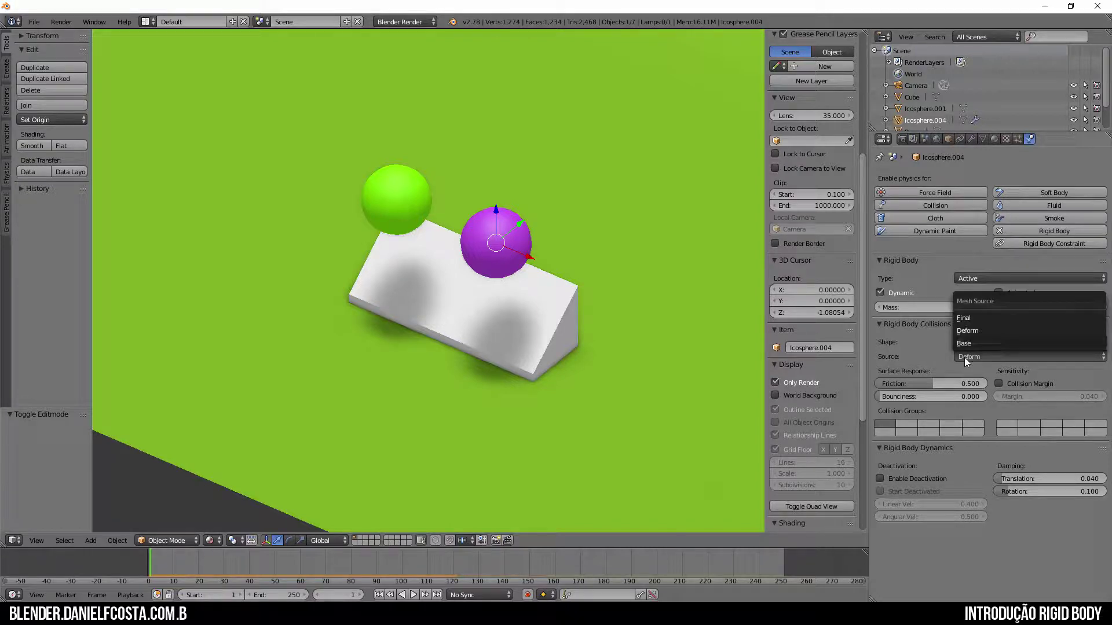
click(978, 318)
key(alt+a)
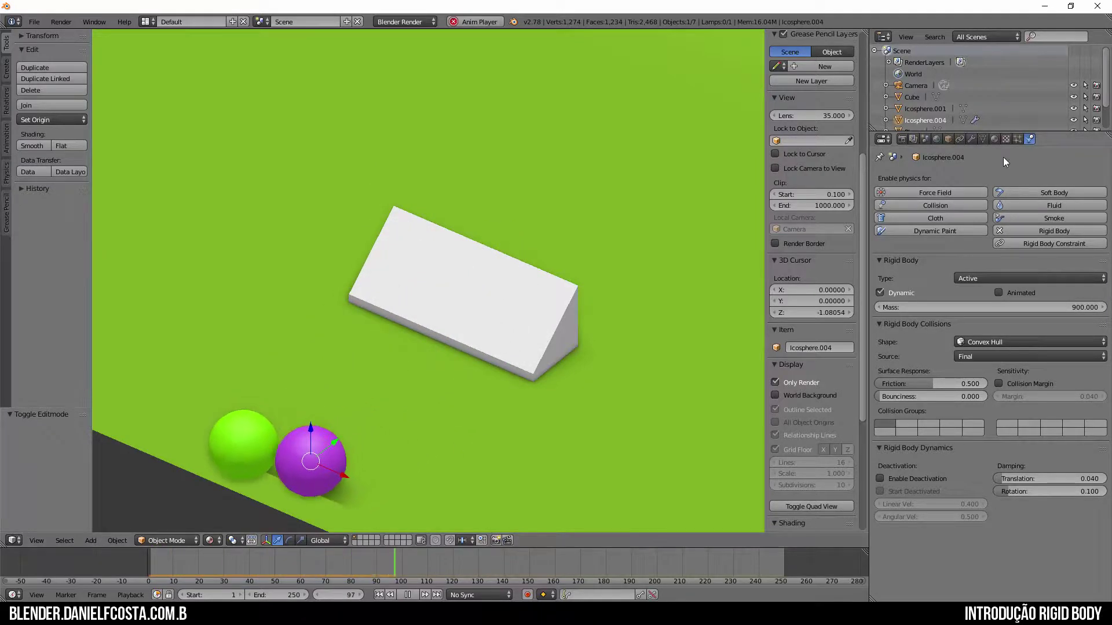
key(Escape)
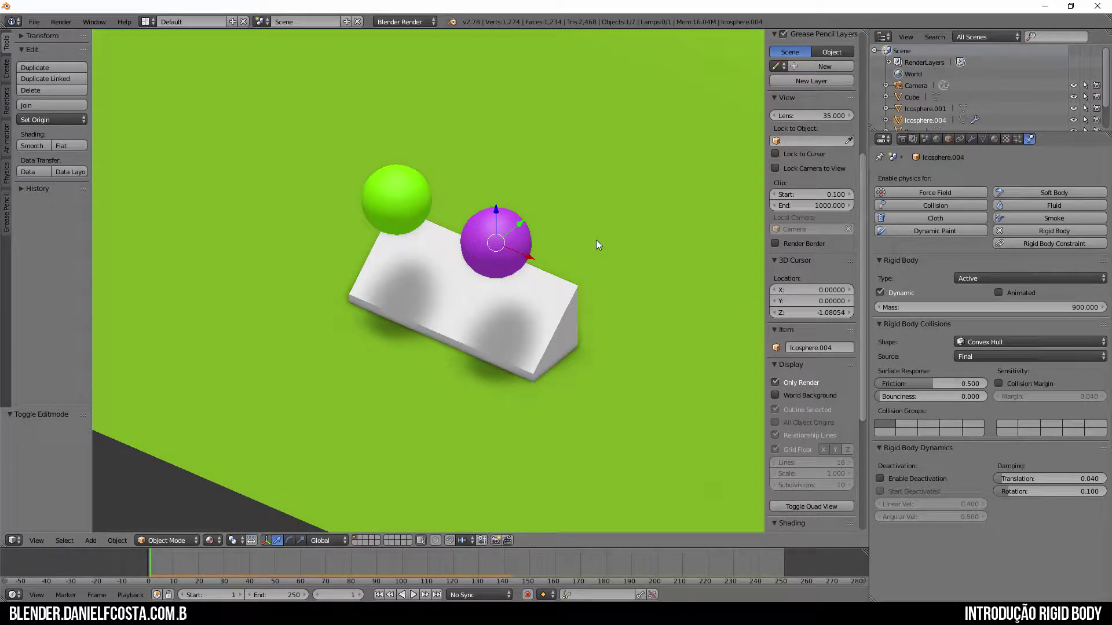
Toggle the viewport display of the purple sphere's Subsurf modifier to compare its base and subdivided shapes
click(972, 139)
click(1018, 197)
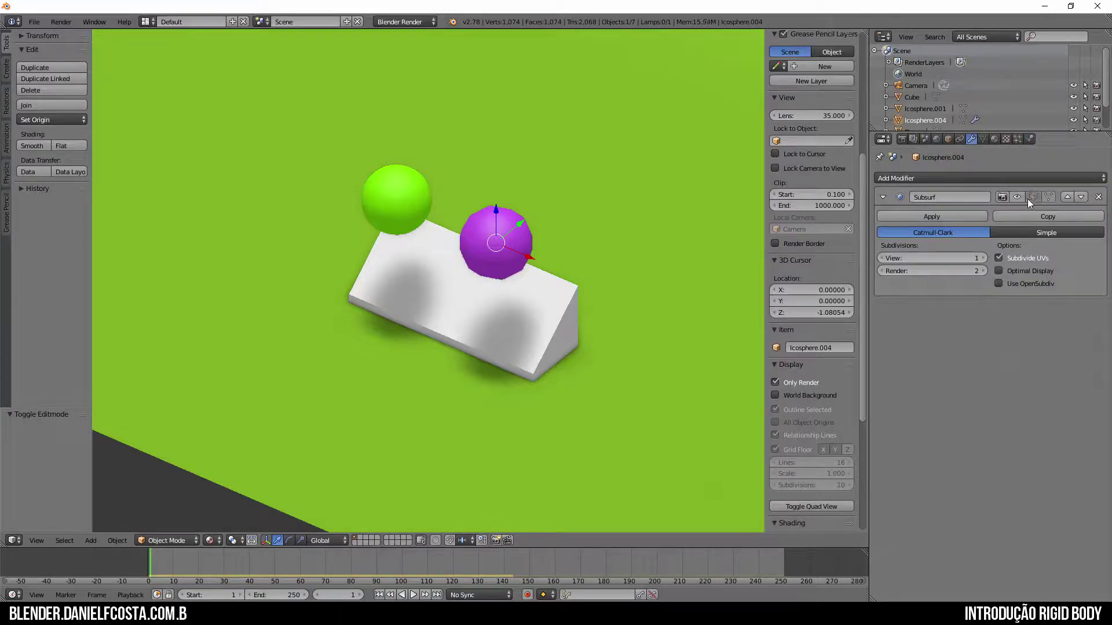
click(1017, 197)
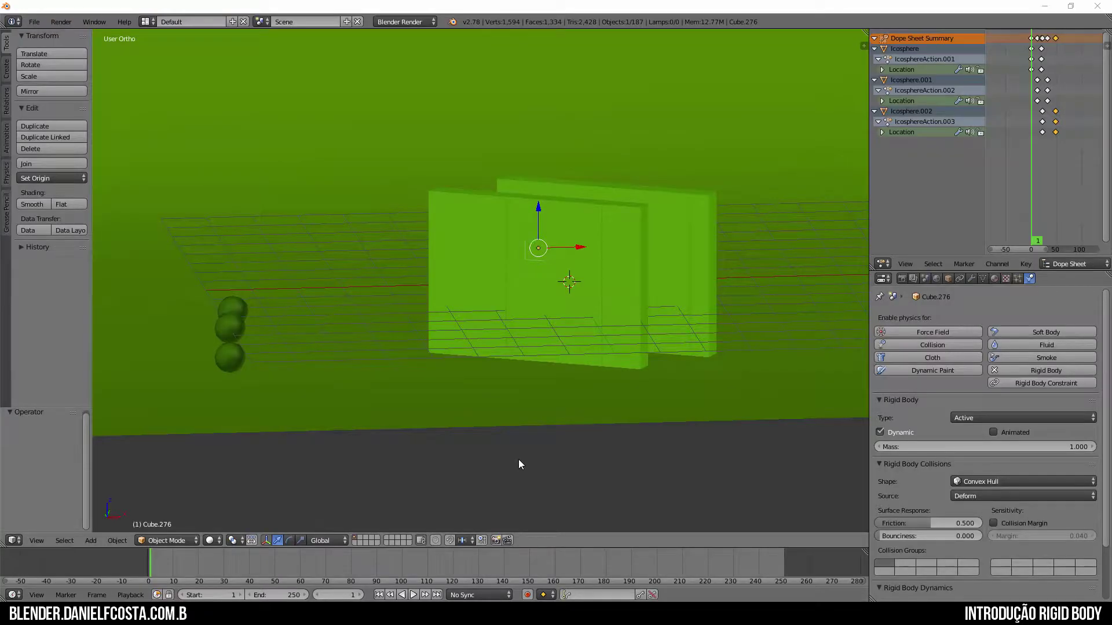
Examine the rigid body settings of several wall cubes and the middle sphere, and play the wall collision simulation
right_click(556, 226)
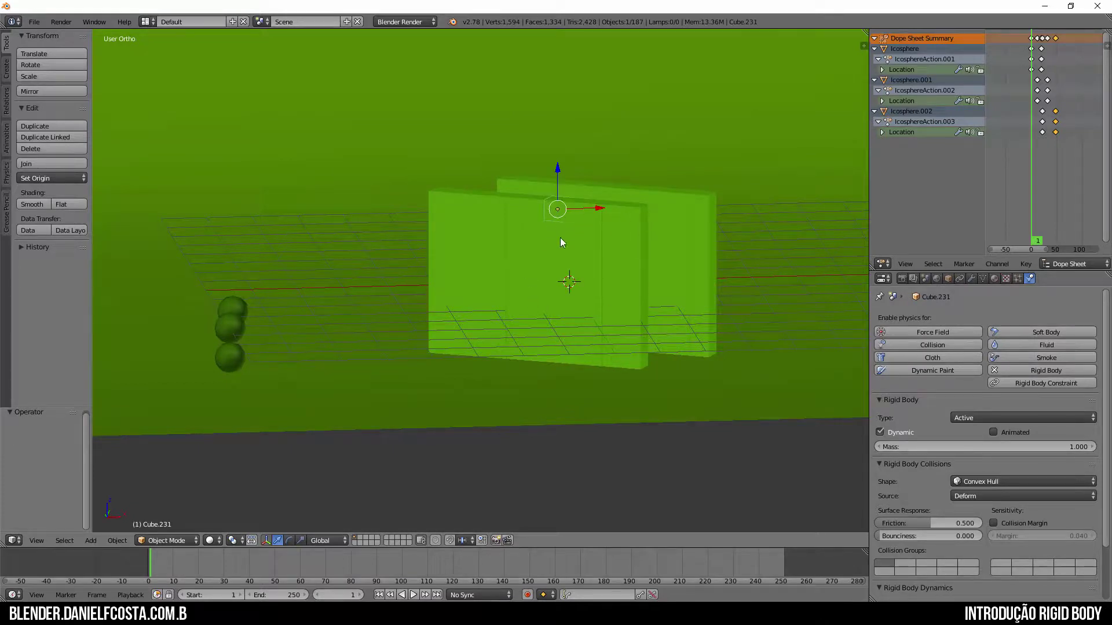
right_click(501, 212)
right_click(616, 271)
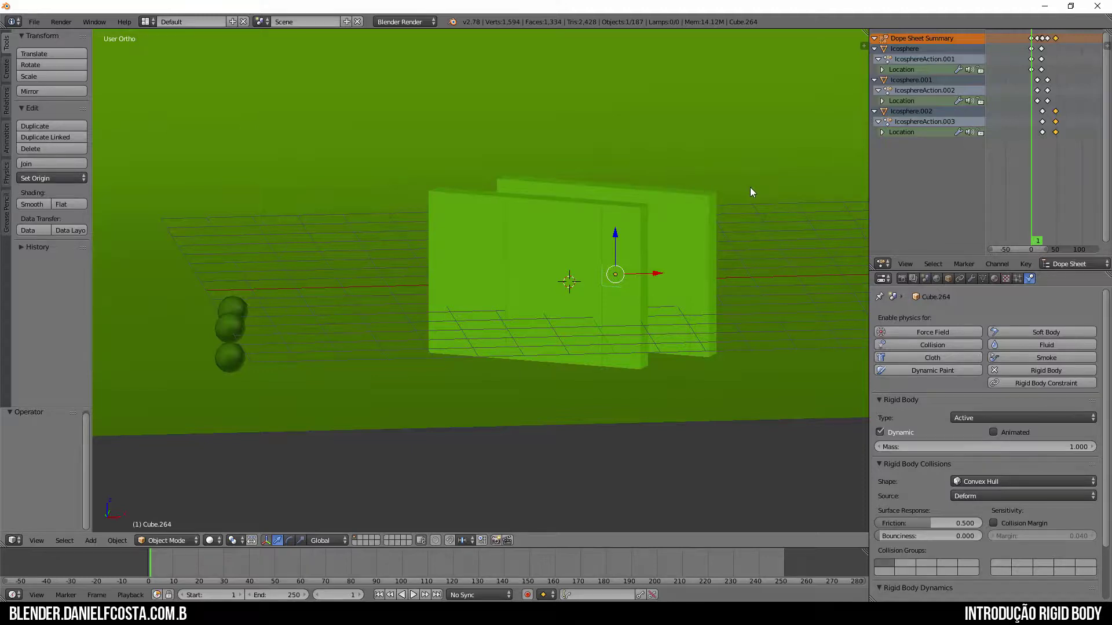
right_click(589, 247)
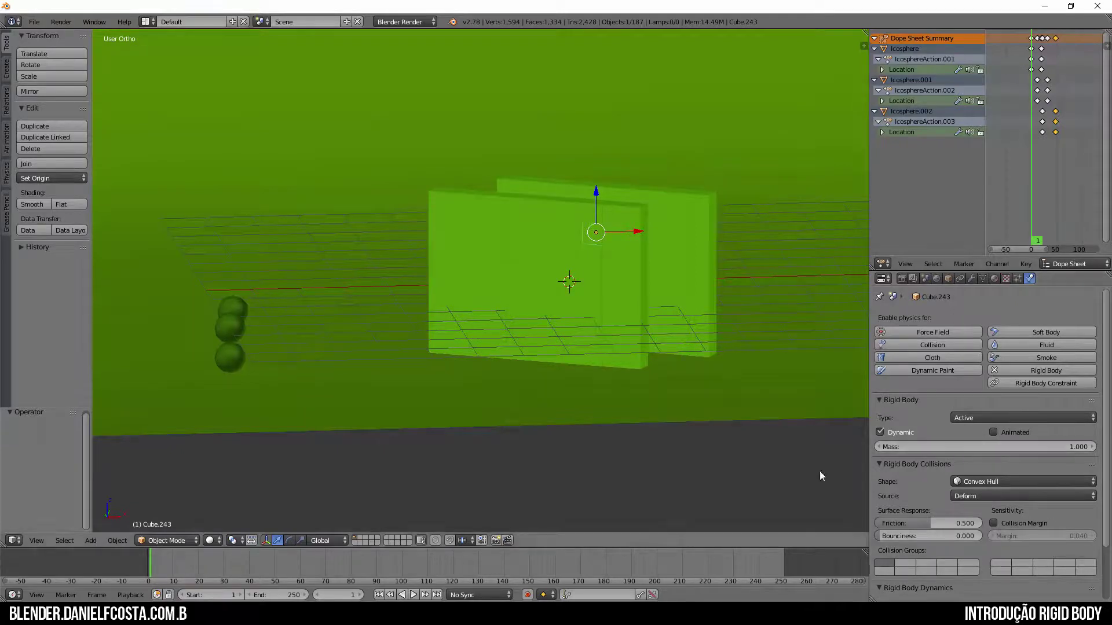
right_click(238, 329)
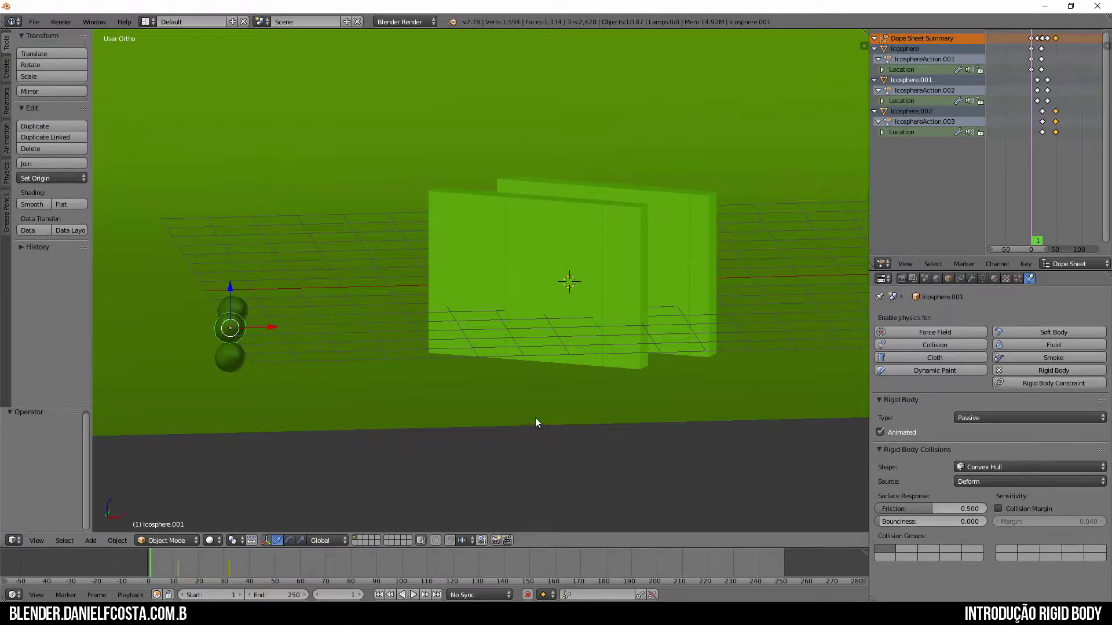
key(alt+a)
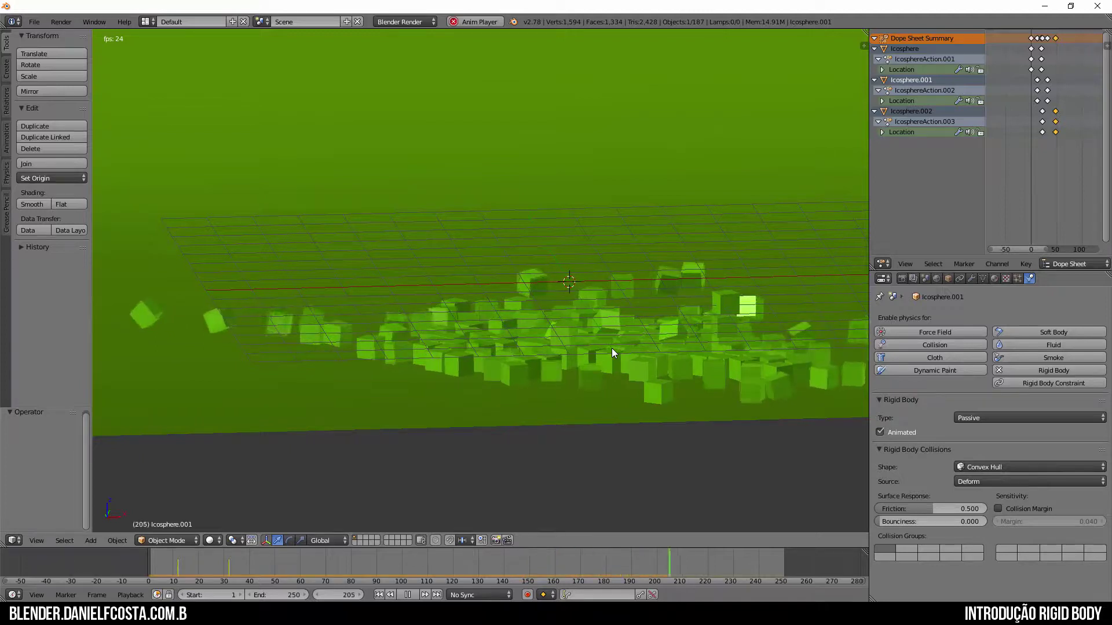
key(Escape)
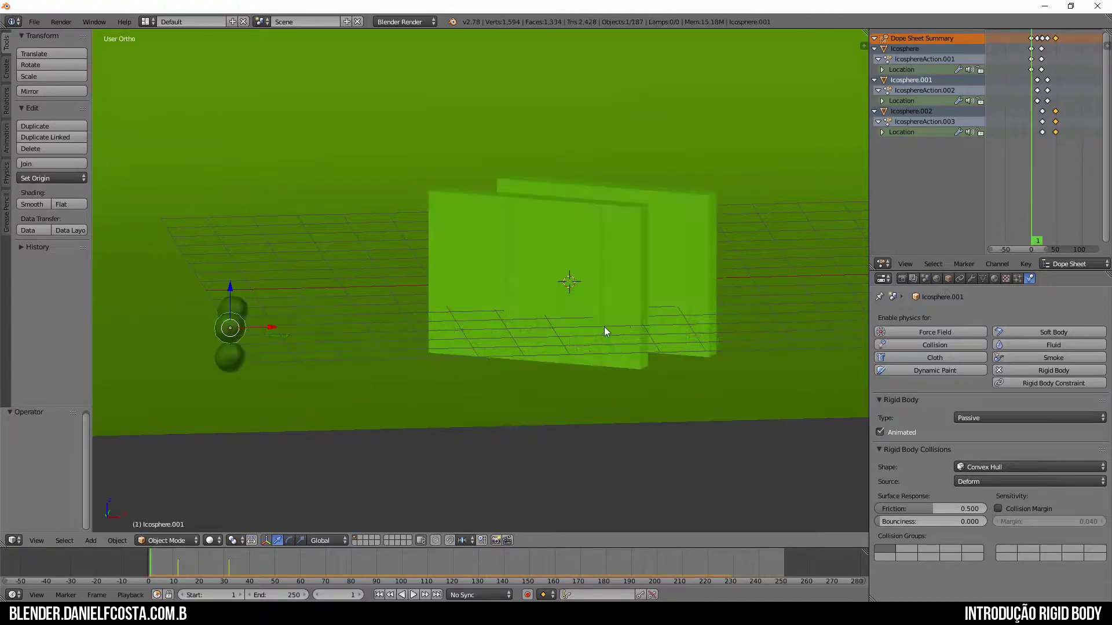
Set the scene's Rigid Body World speed to 3 and play the wall collision simulation
click(926, 279)
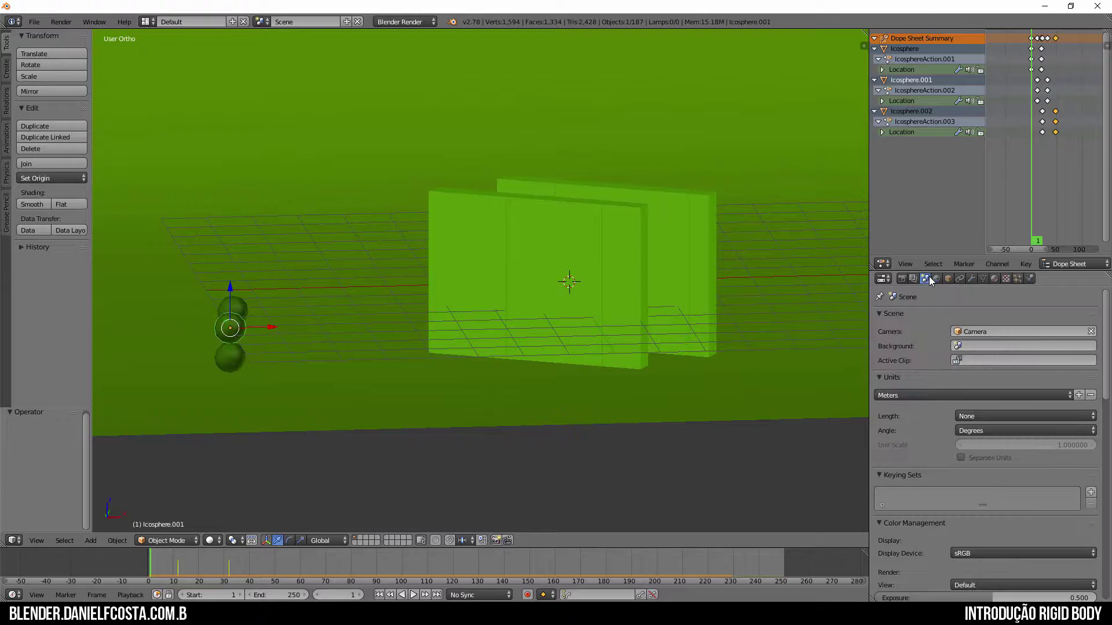
scroll(809, 507, down, 7)
scroll(583, 355, up, 7)
scroll(983, 567, down, 10)
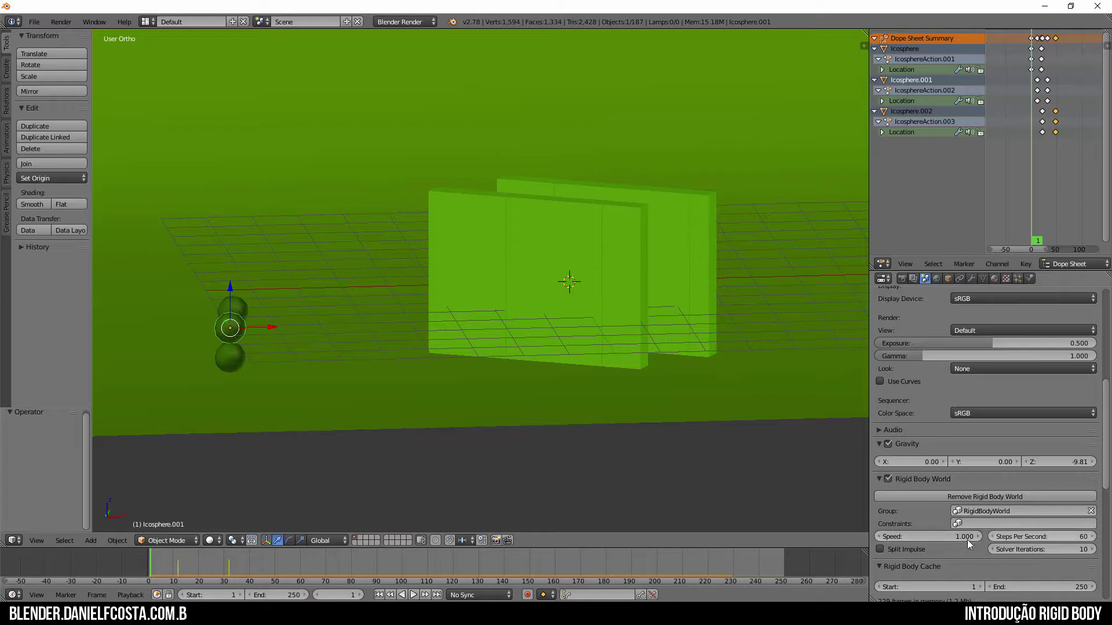
scroll(361, 457, up, 2)
click(938, 534)
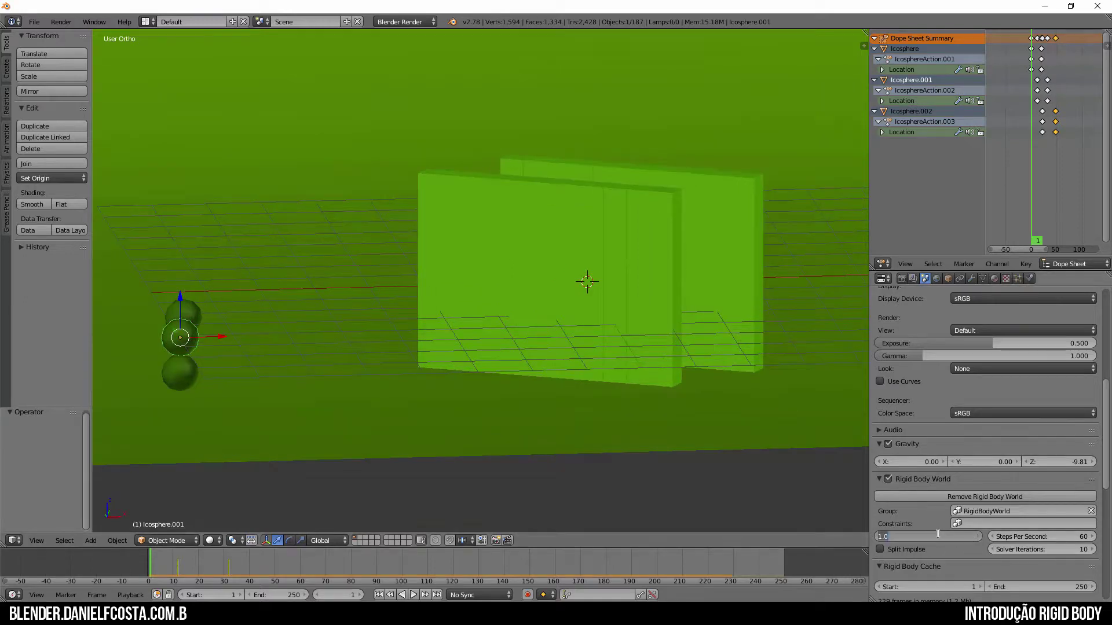
text(3)
key(Return)
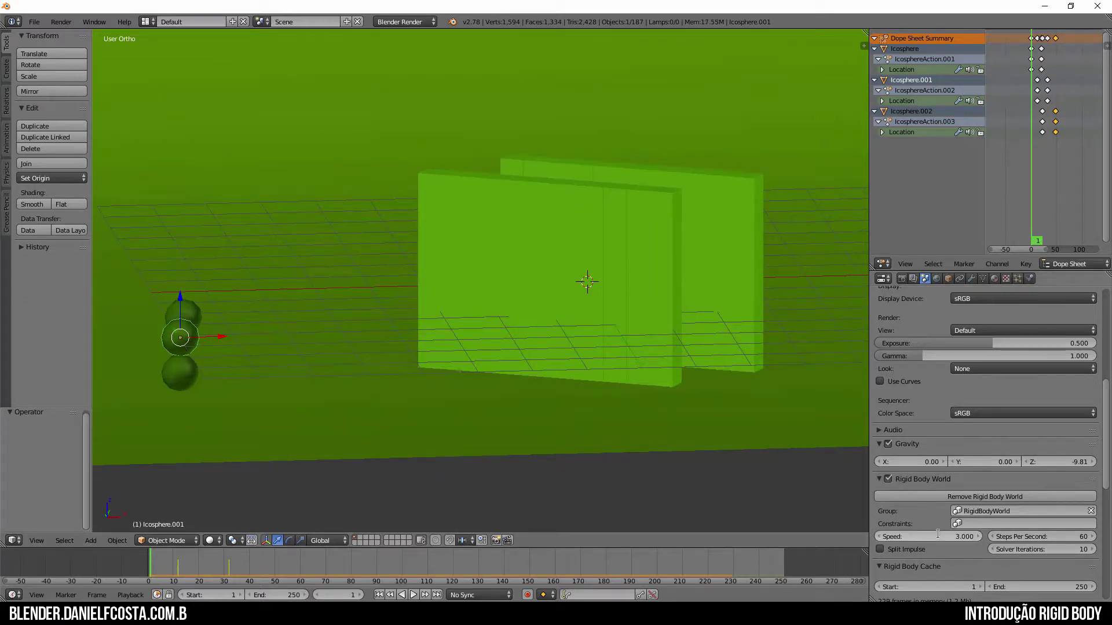
key(alt+a)
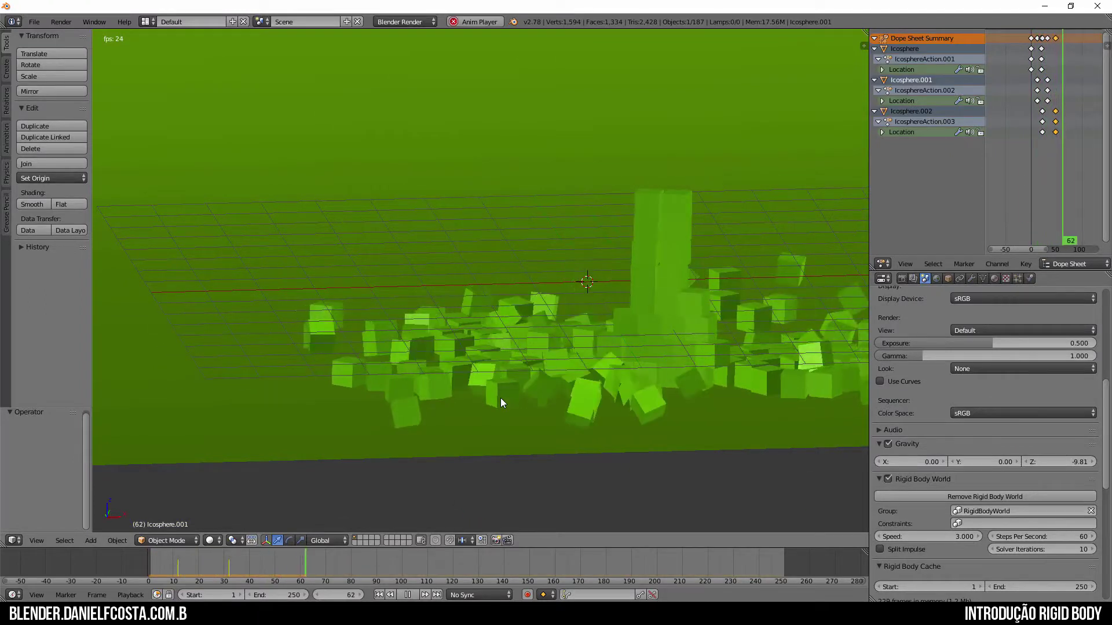
key(Escape)
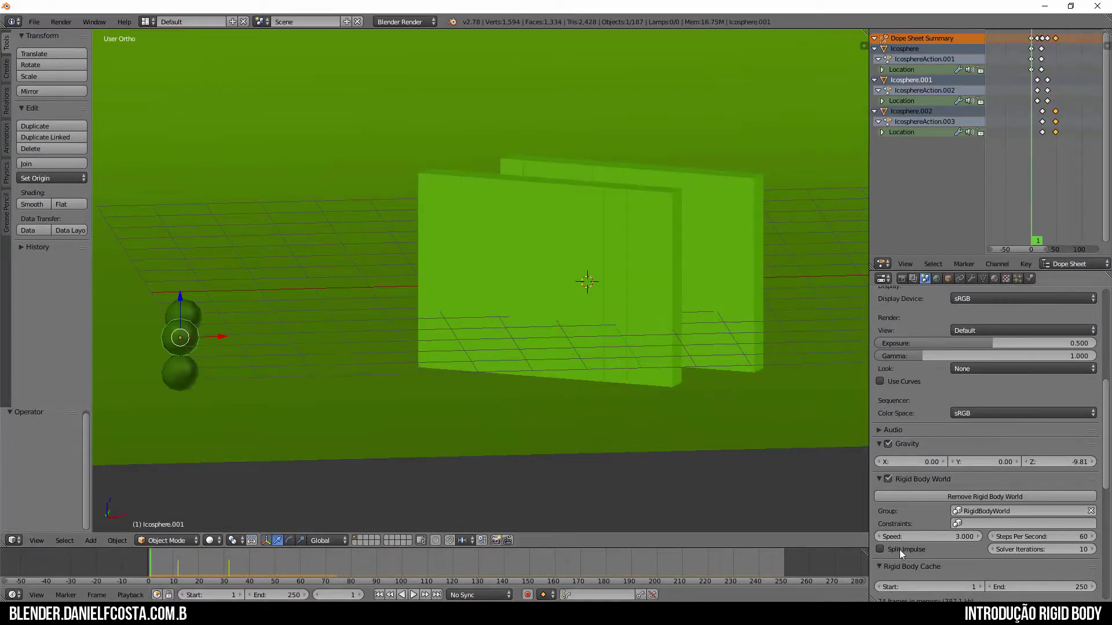
Set the Rigid Body World speed to 0.5 and replay the wall collision simulation
click(926, 536)
text(0.5)
key(Return)
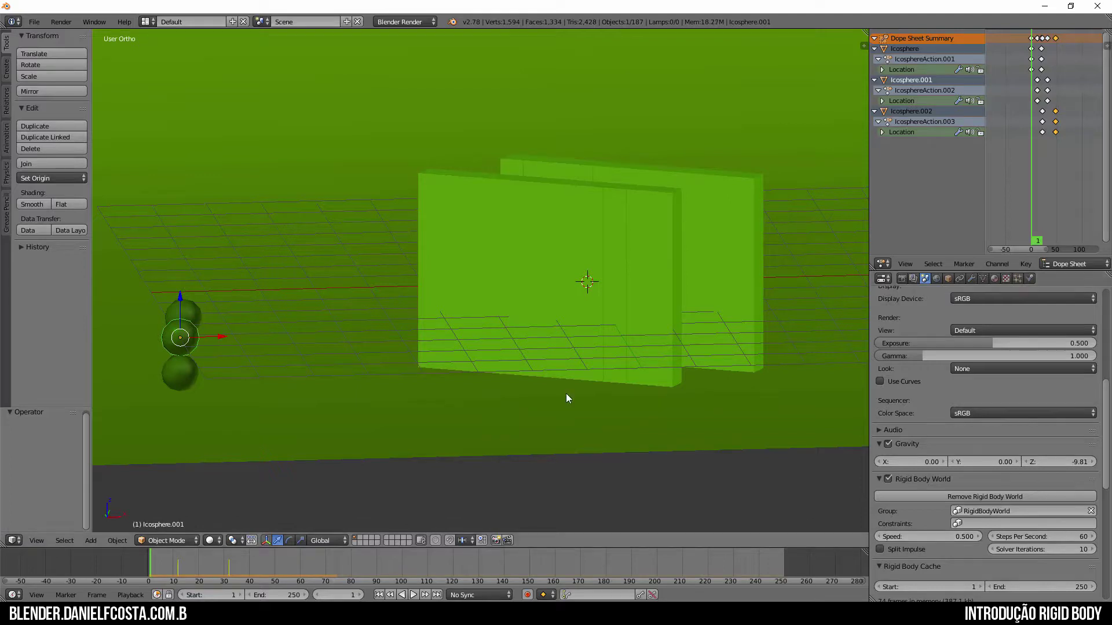
key(alt+a)
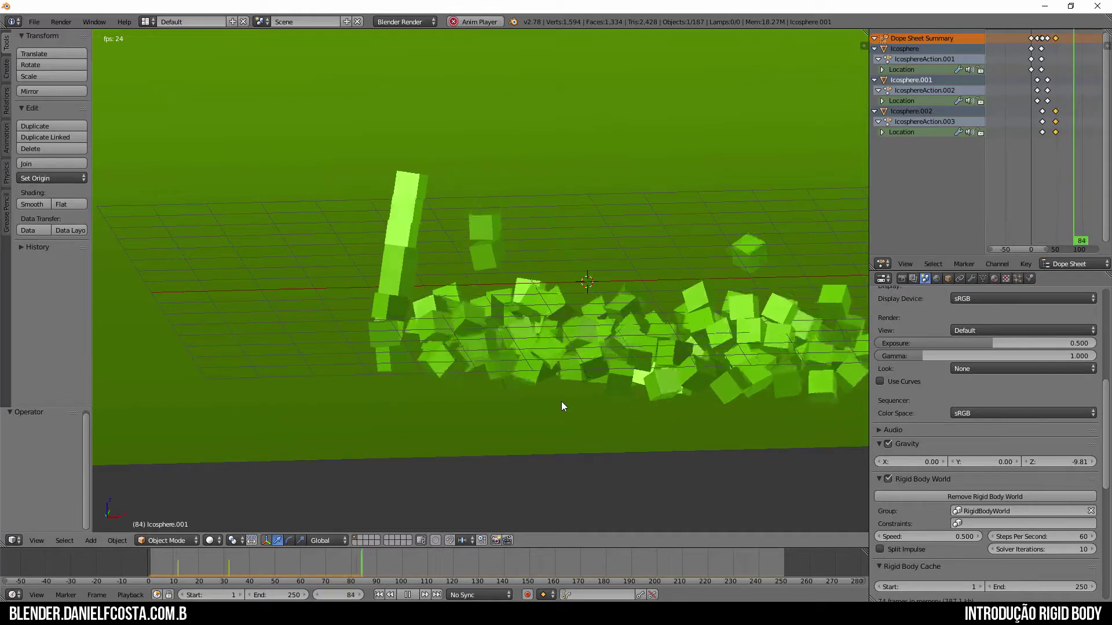
key(Escape)
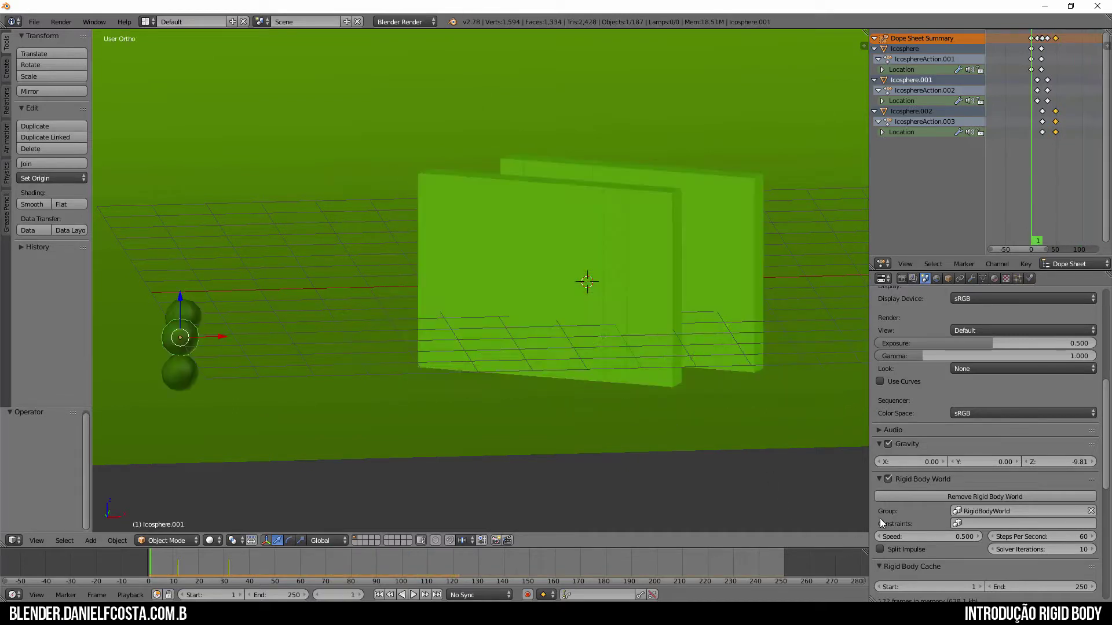
Set the Rigid Body World speed to 0.05 and play the simulation to view the collapse in slow motion
click(951, 536)
text(0)
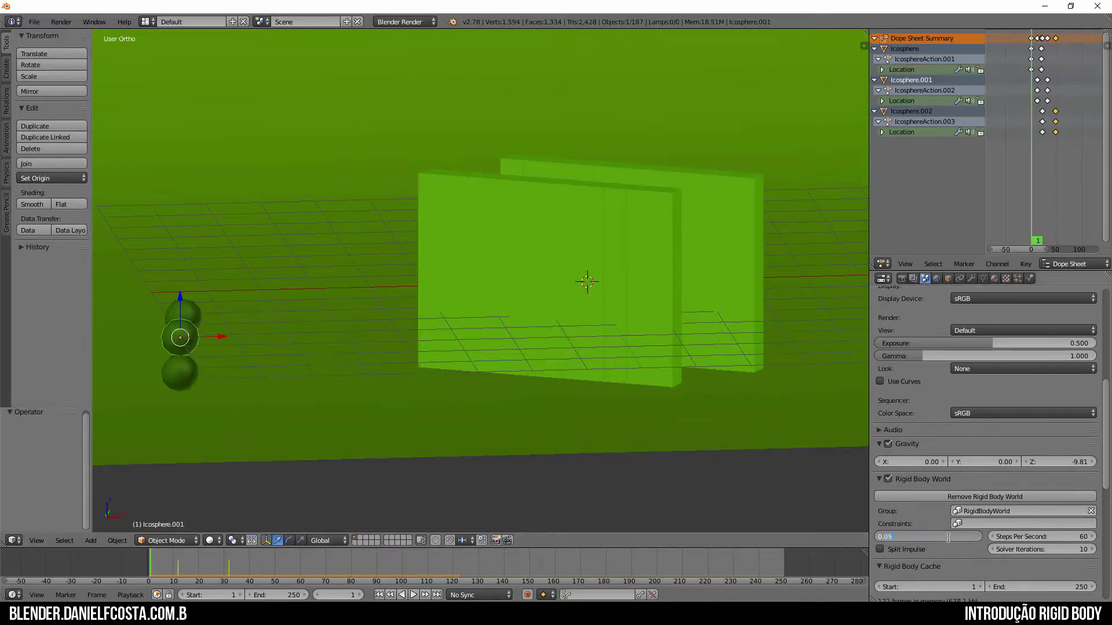
key(Return)
key(alt+a)
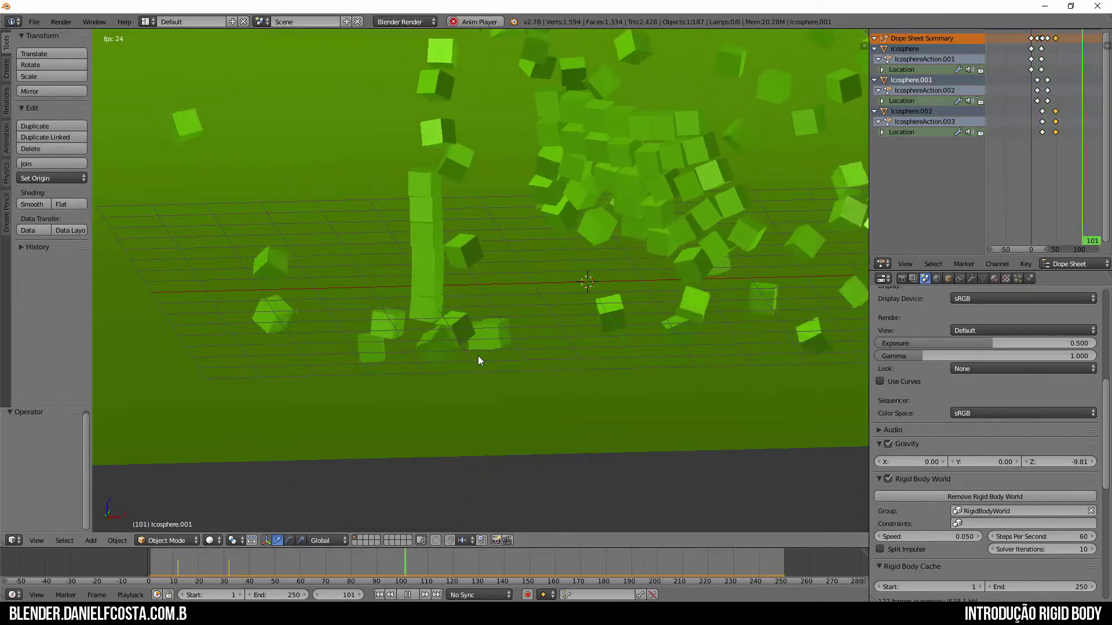
key(Escape)
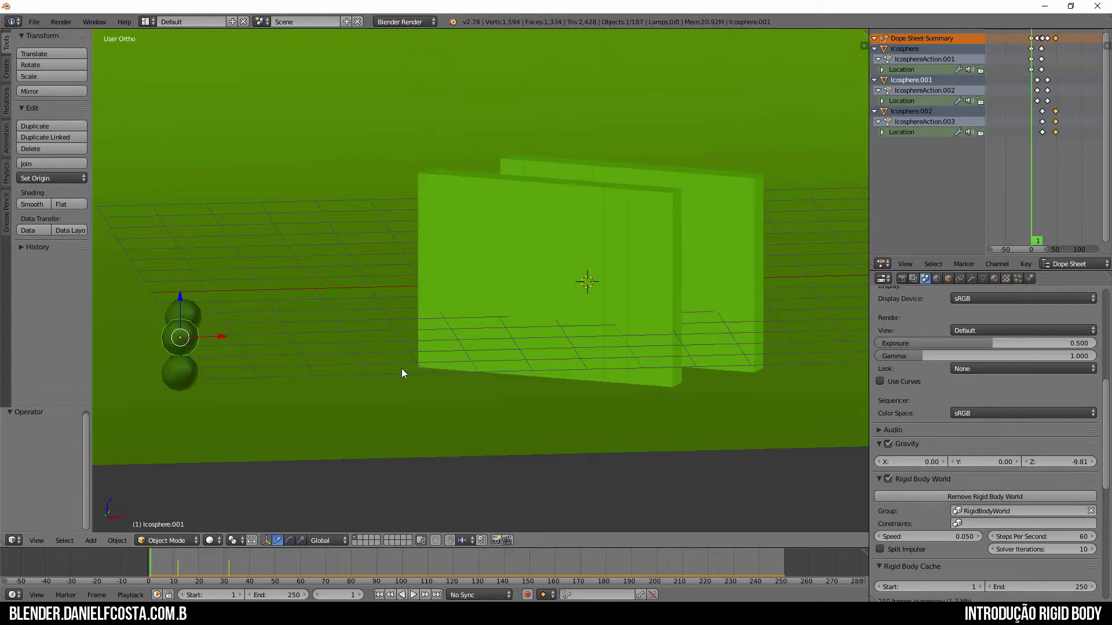